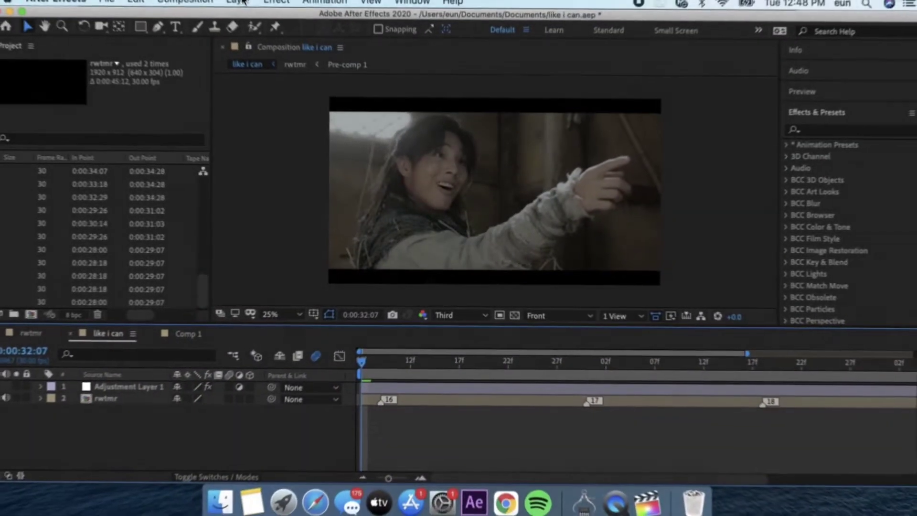
click(244, 6)
mouse_move(253, 21)
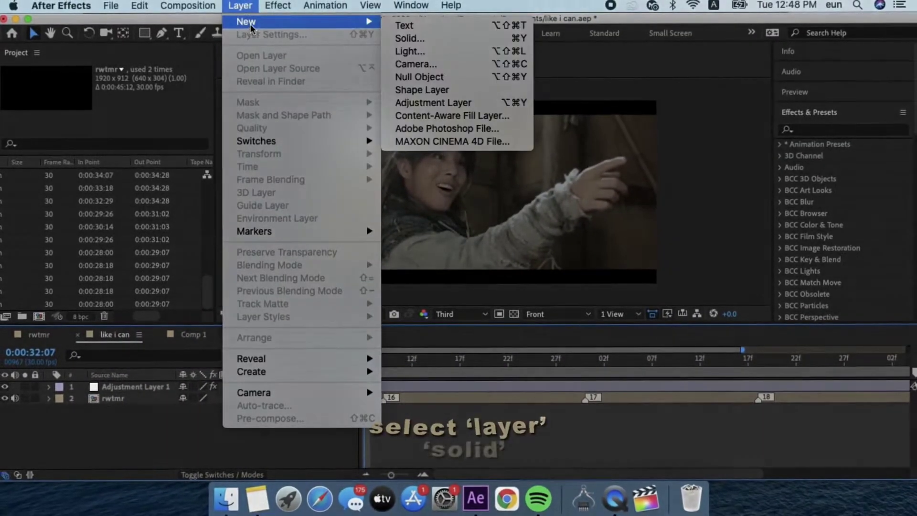
click(401, 37)
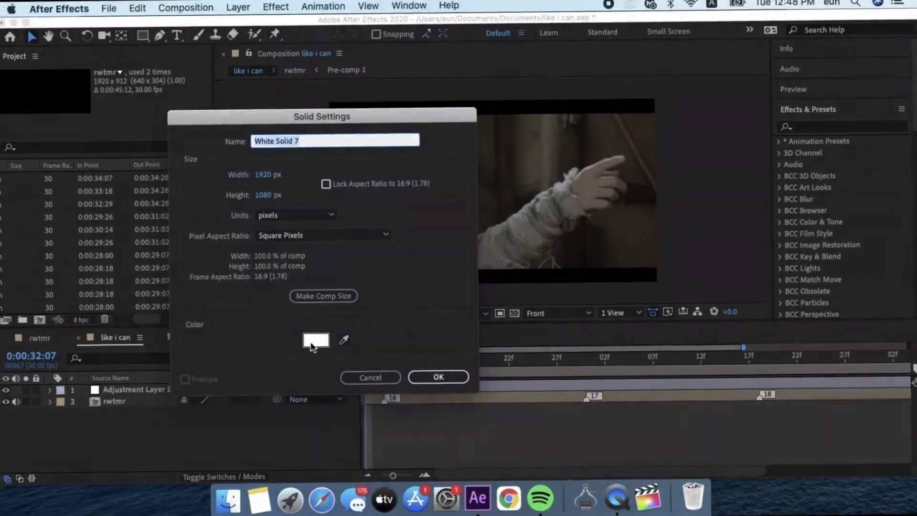
click(315, 338)
click(11, 463)
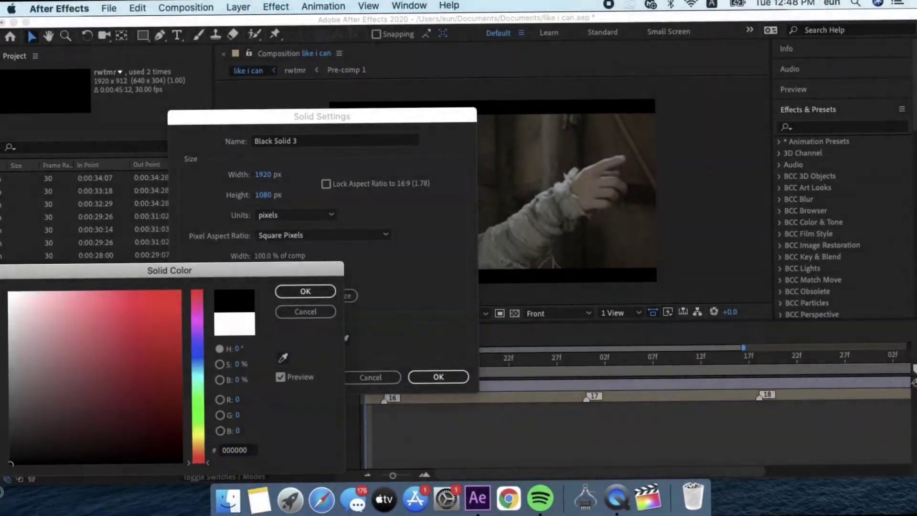
click(305, 290)
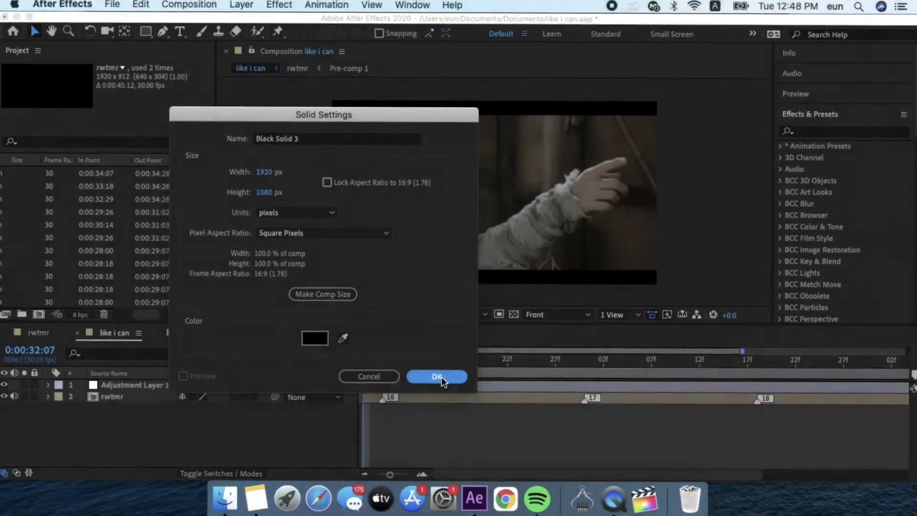
click(442, 376)
click(824, 130)
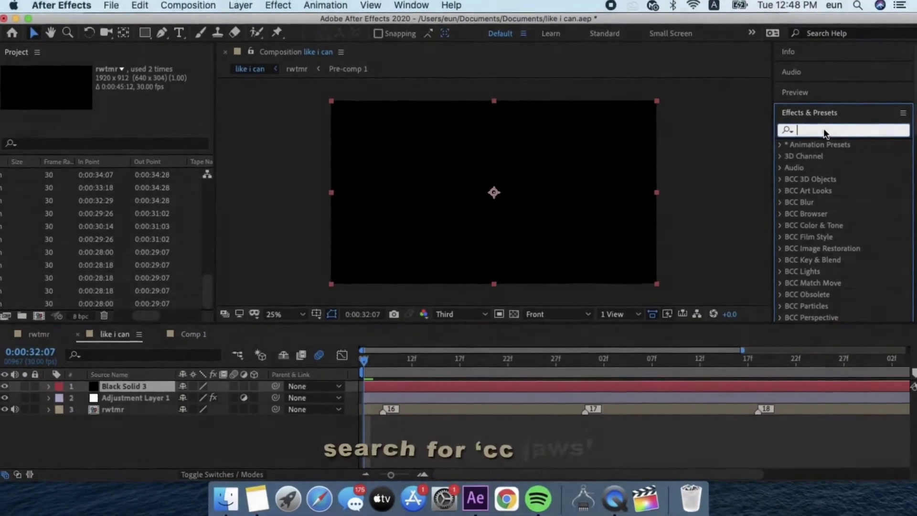
Step: Apply CC Jaws to Black Solid 3 with Height 0% and Completion 79%
text(cc jaw)
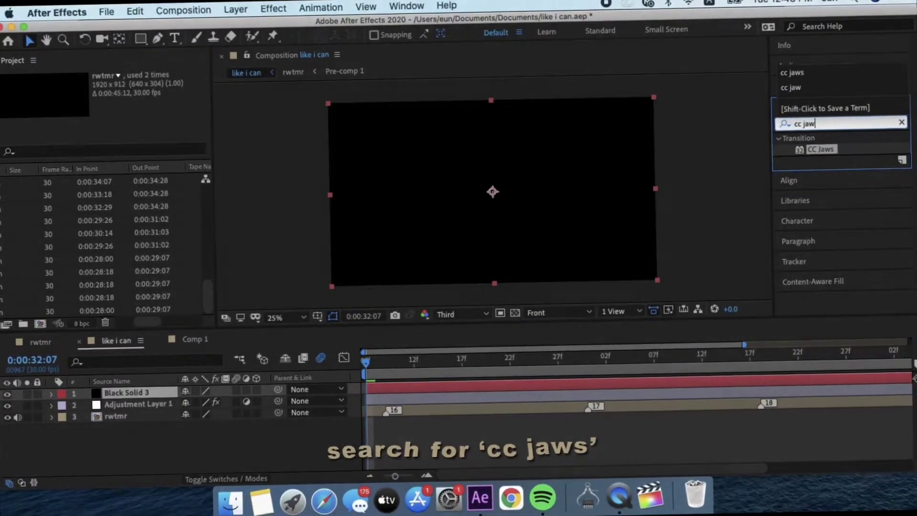
text(s)
drag(825, 151, 653, 386)
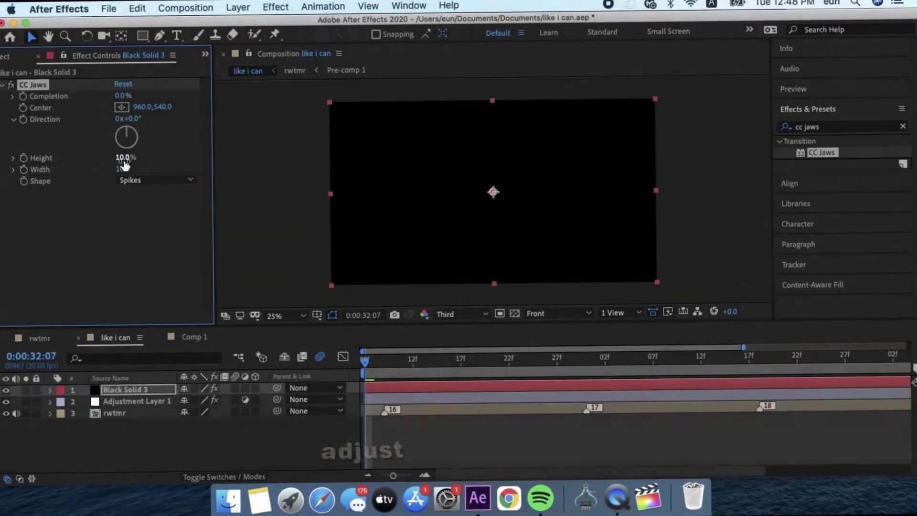
click(126, 154)
text(0)
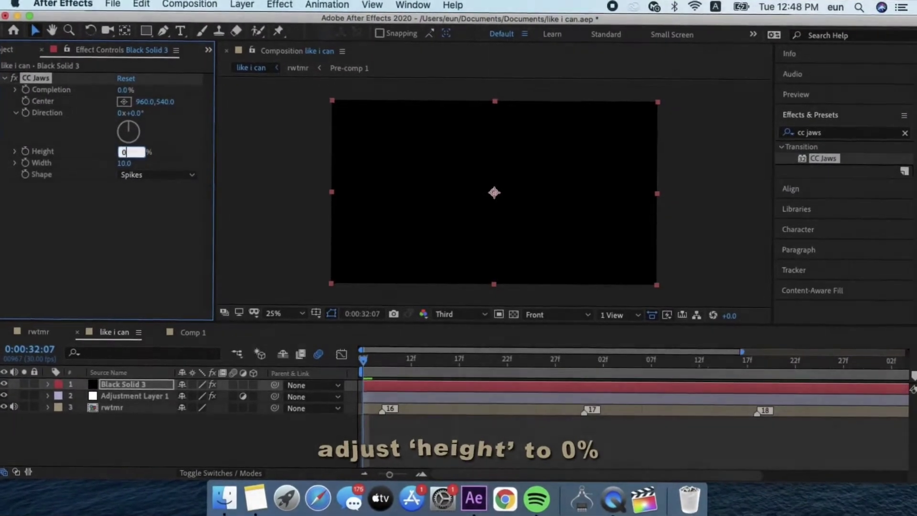
key(Return)
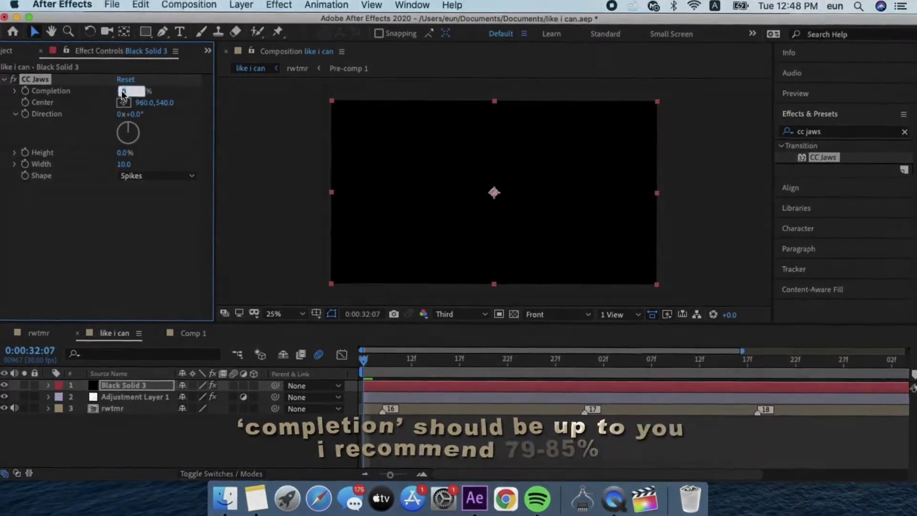
click(127, 86)
text(79)
key(Return)
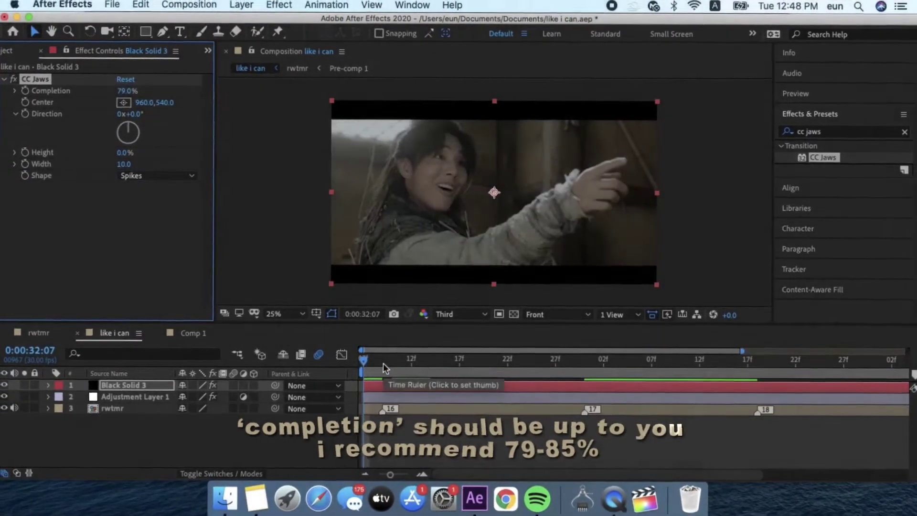
click(383, 362)
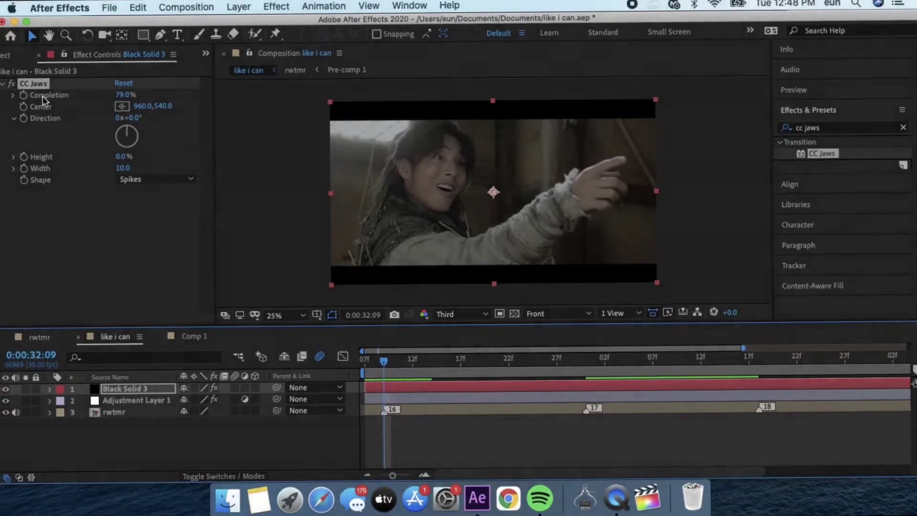
Step: Keyframe CC Jaws Completion at 0:00:32:09, 0:00:32:19 and 0:00:32:29
click(24, 91)
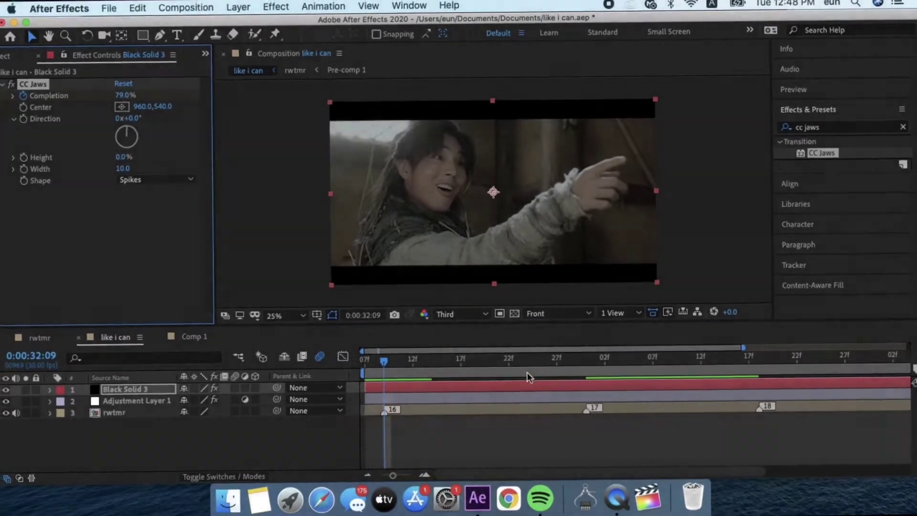
key(u)
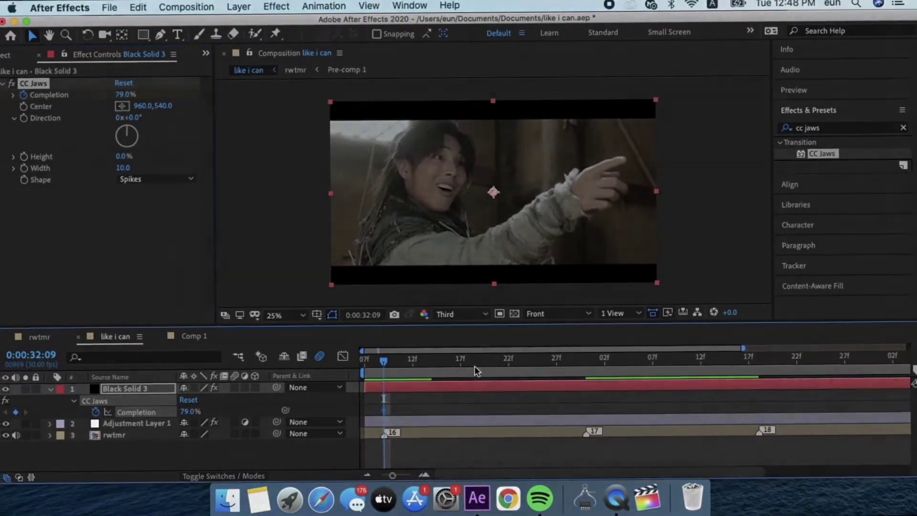
click(475, 365)
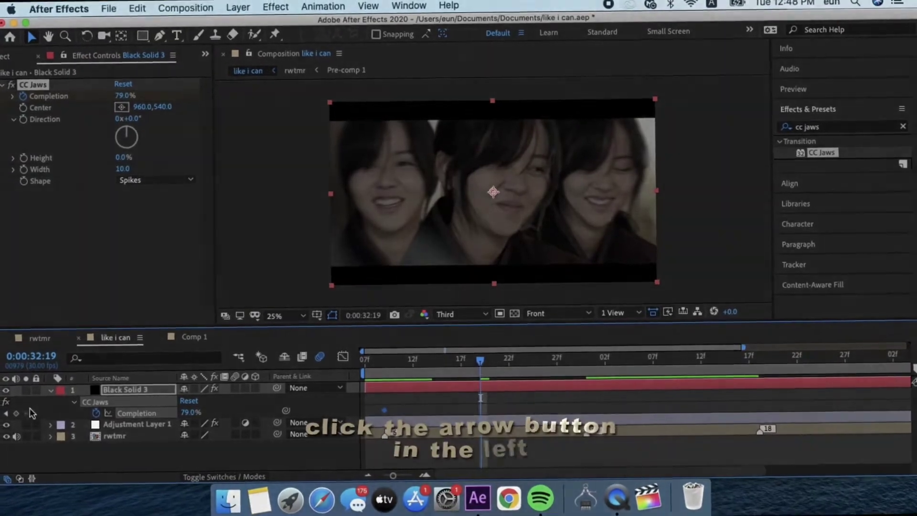
click(14, 408)
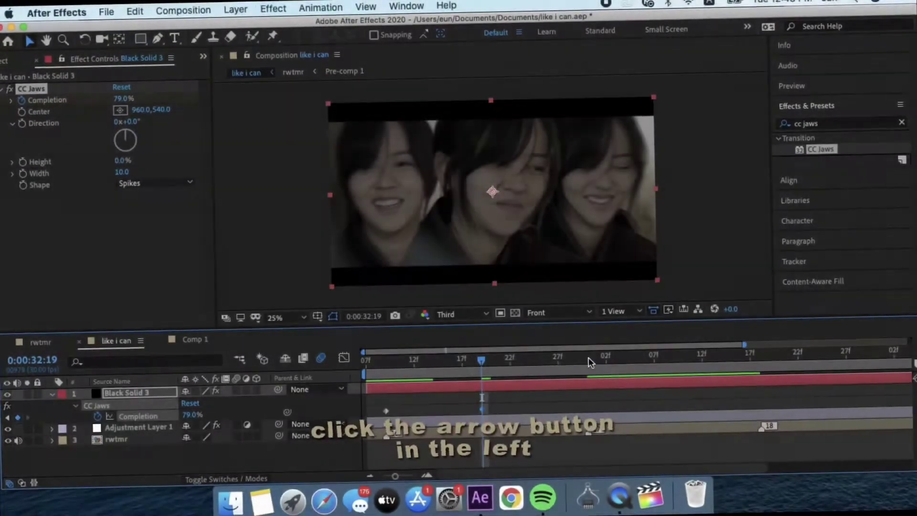
drag(585, 363, 584, 366)
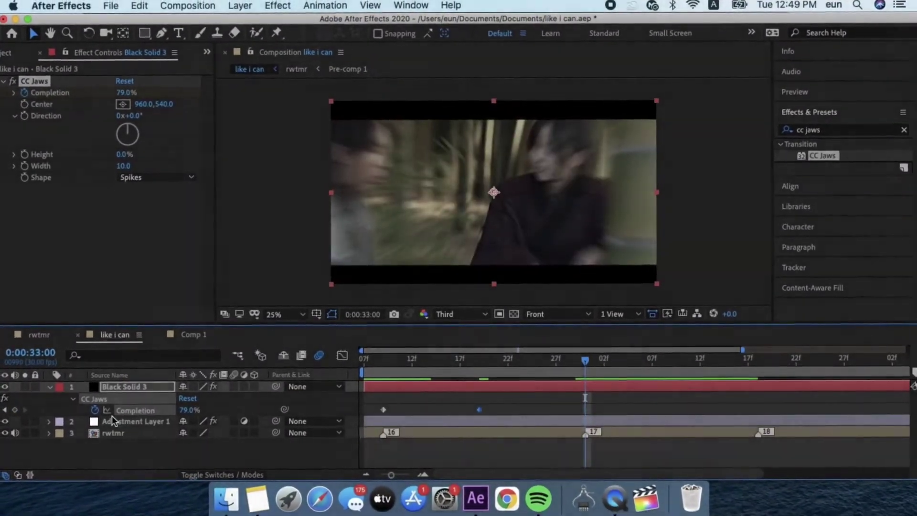
drag(580, 365, 572, 365)
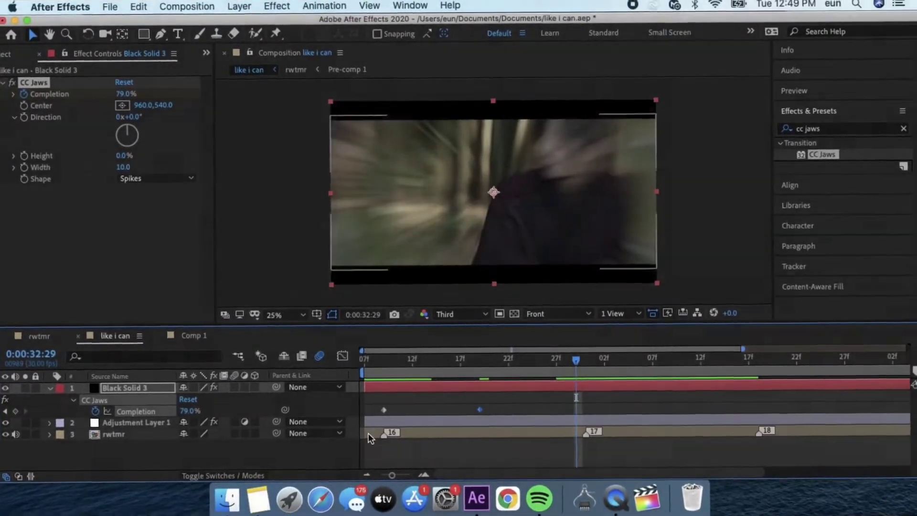
click(18, 418)
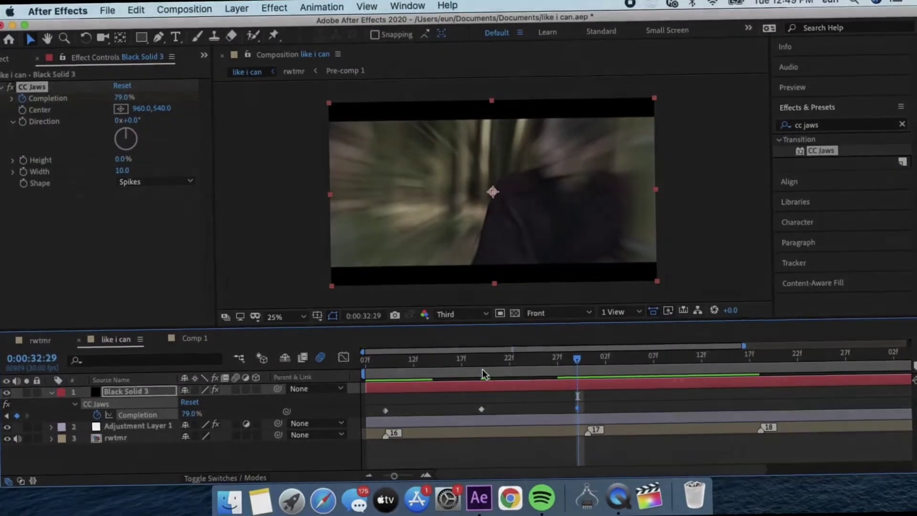
Step: Lower the middle Completion keyframe at 0:00:32:19 to 73%
click(481, 369)
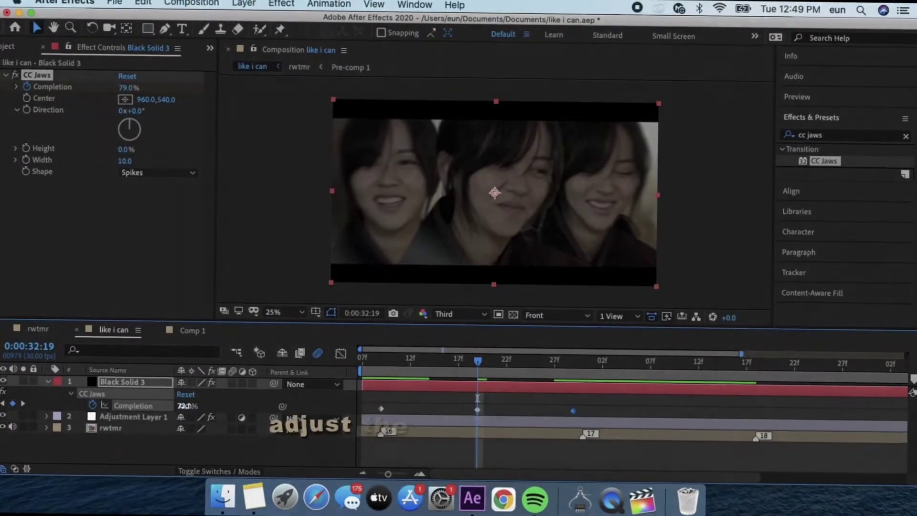
drag(185, 407, 180, 408)
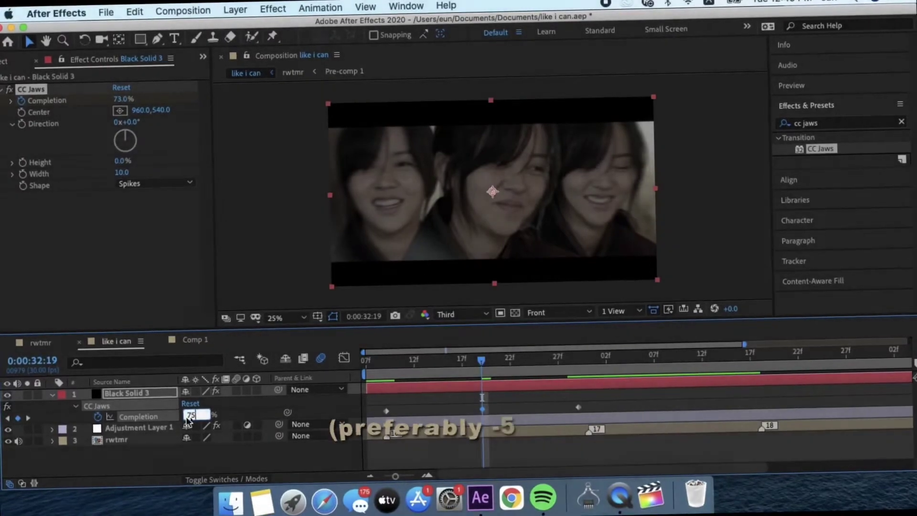
key(Return)
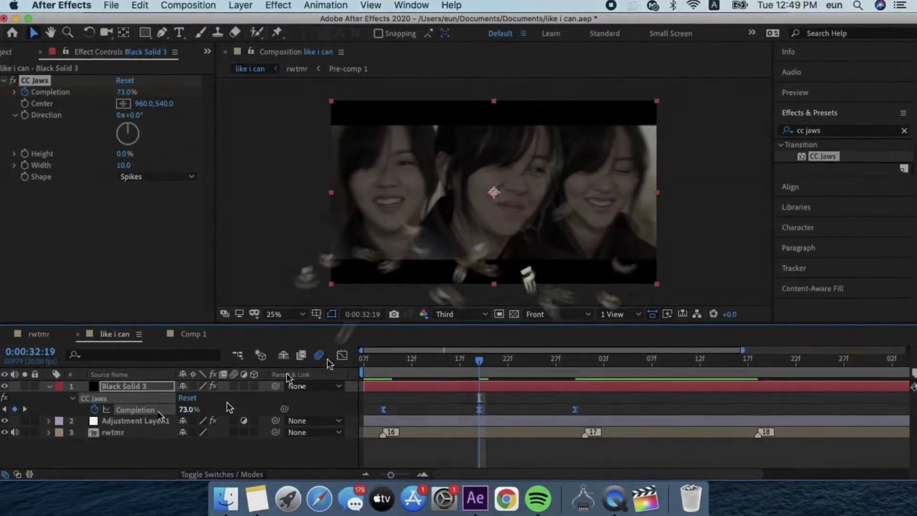
click(344, 356)
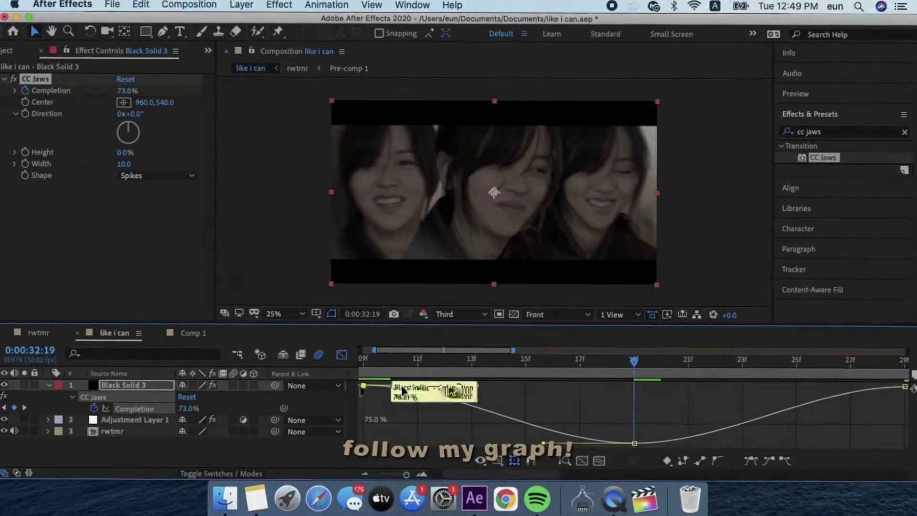
Step: Ease the Completion curve's Bezier handles in the Graph Editor and preview the flashing borders
drag(840, 409, 868, 417)
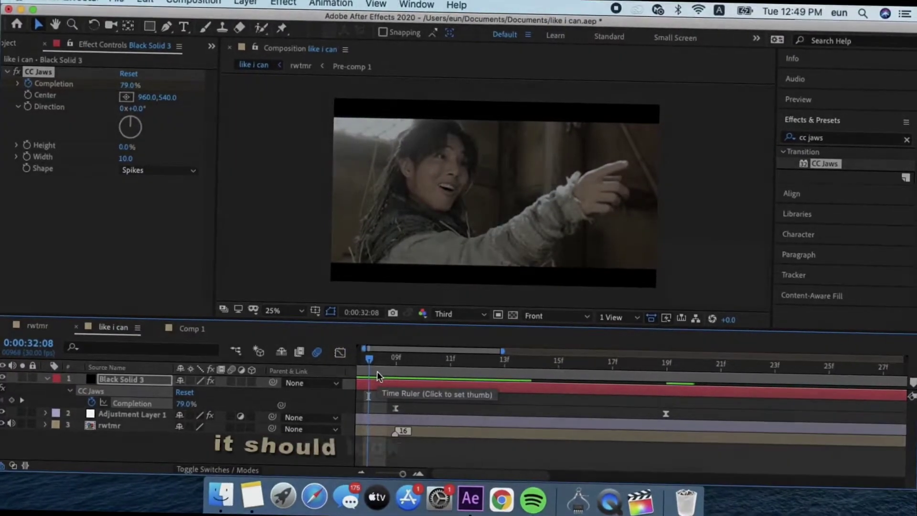
key(space)
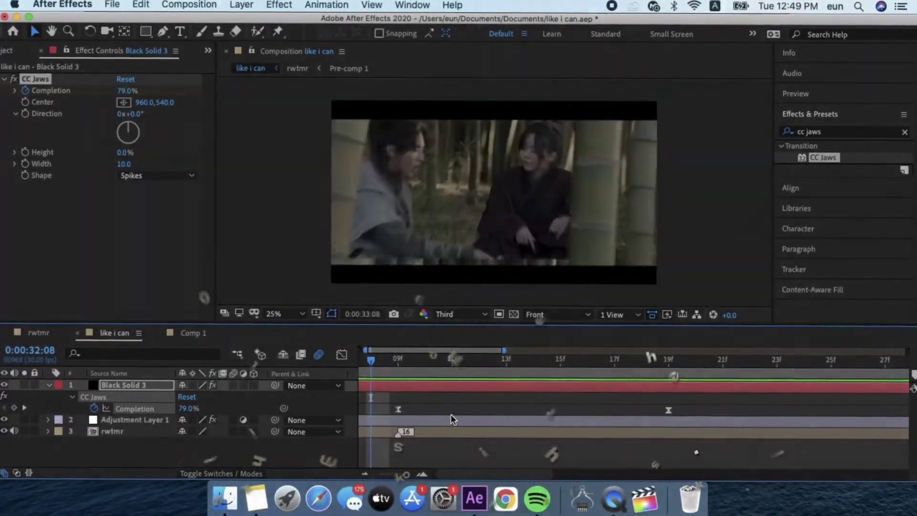
key(space)
key(minus)
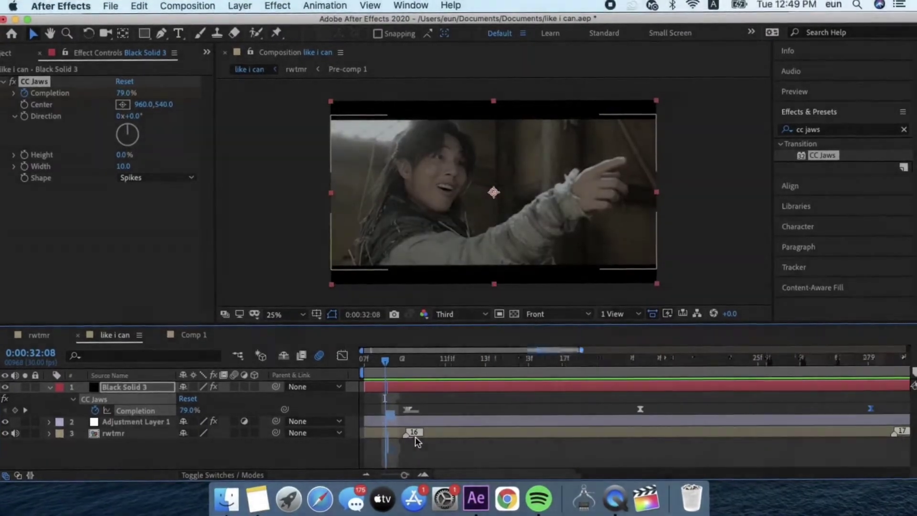
Step: Create a white 1920×1080 solid, White Solid 7, on top of Black Solid 3
key(u)
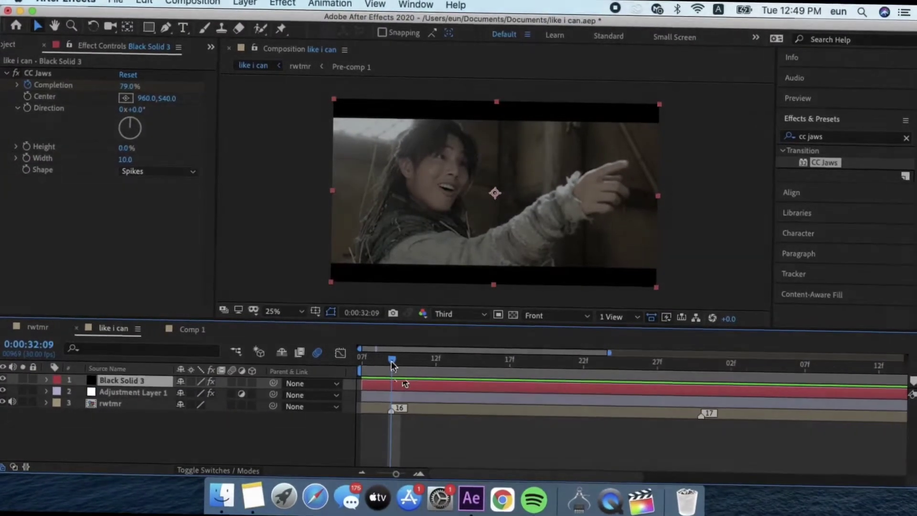
click(368, 362)
click(277, 6)
mouse_move(240, 5)
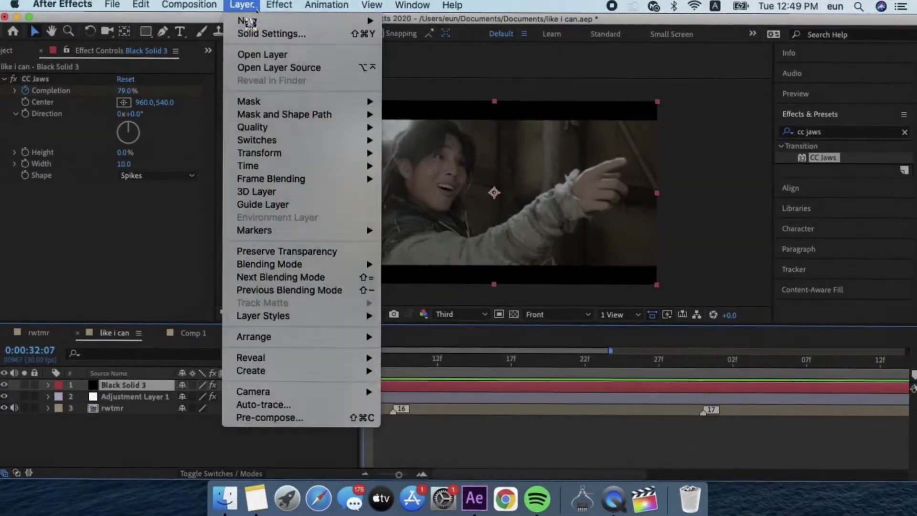
mouse_move(246, 21)
click(414, 39)
click(317, 334)
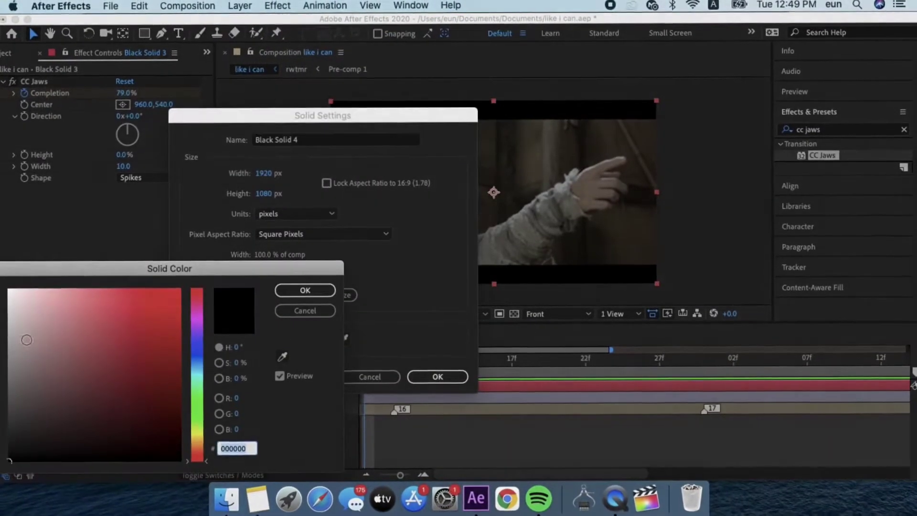
mouse_move(19, 334)
mouse_down()
mouse_move(13, 364)
mouse_move(10, 293)
mouse_up()
click(305, 291)
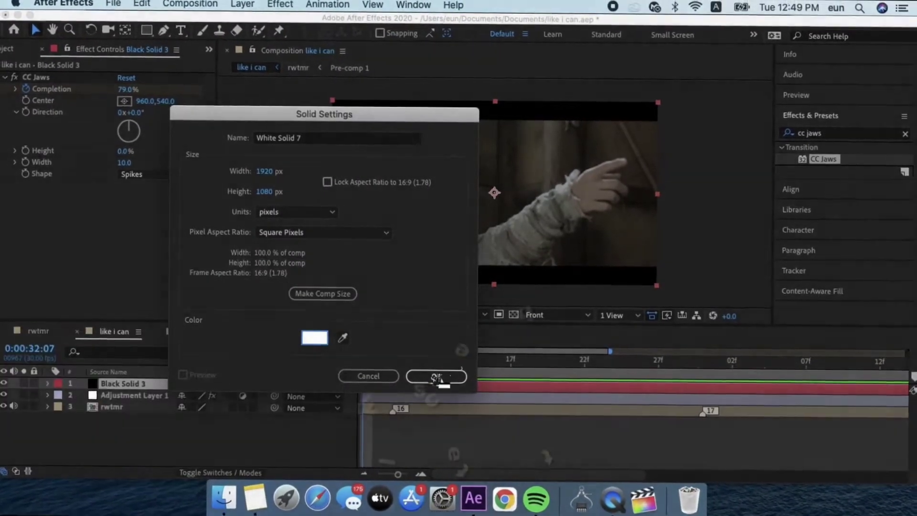
click(438, 377)
click(411, 389)
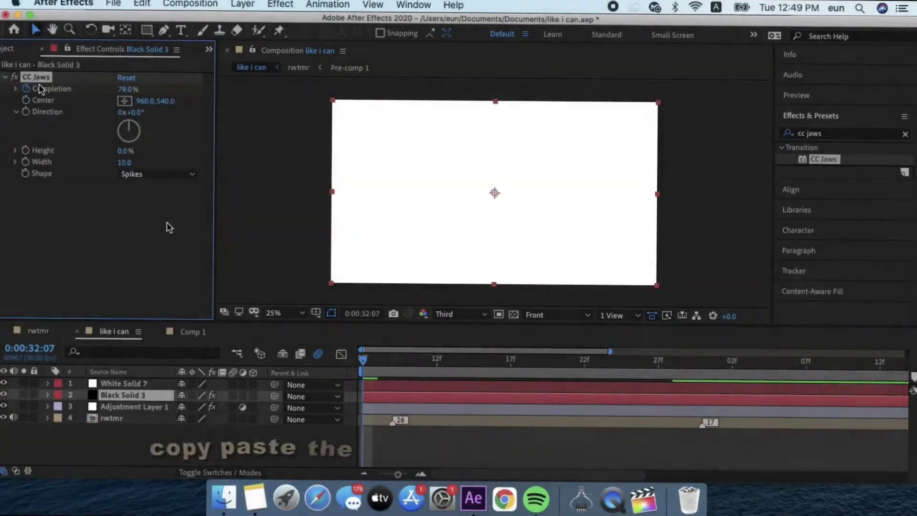
Step: Copy the CC Jaws effect from Black Solid 3 and paste it onto White Solid 7
key(super+c)
click(423, 385)
key(super+v)
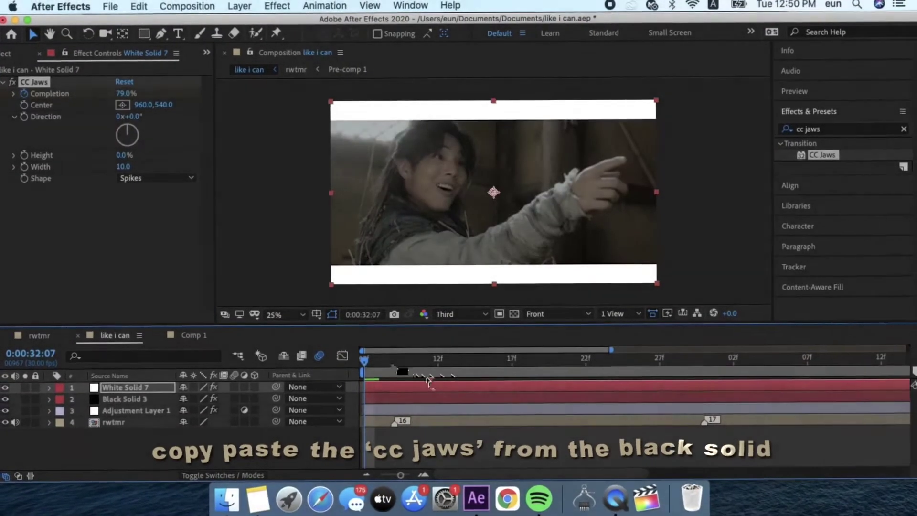
Step: Return the time to 0:00:32:09 and pick the Rectangle mask tool
mouse_move(388, 366)
mouse_down()
mouse_move(675, 370)
mouse_move(678, 379)
mouse_up()
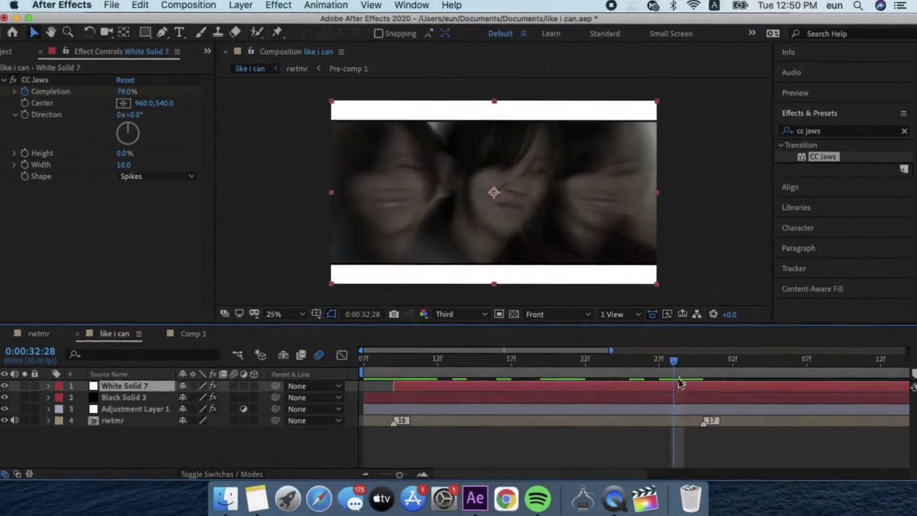
click(393, 364)
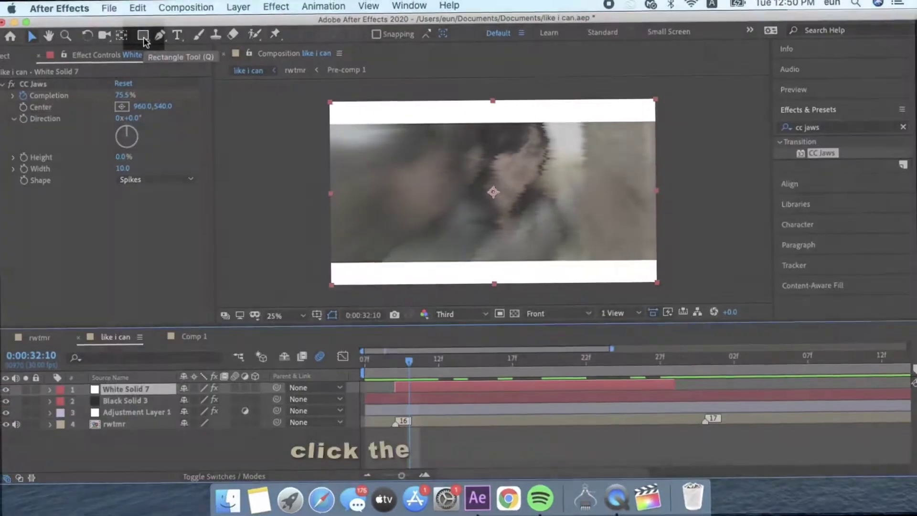
click(151, 24)
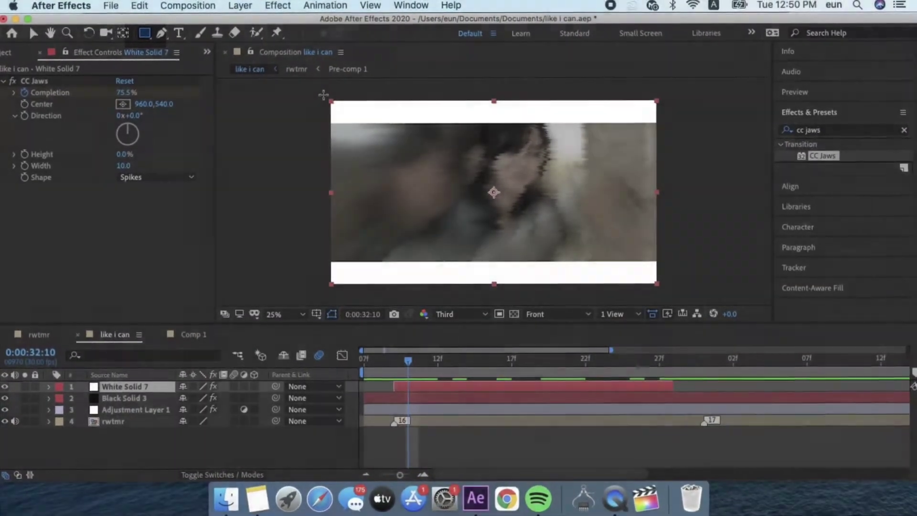
Step: Draw a keyframed rectangle mask on White Solid 7 and narrow it to a thin centre line
mouse_move(322, 94)
mouse_down()
mouse_move(548, 252)
mouse_move(669, 286)
mouse_up()
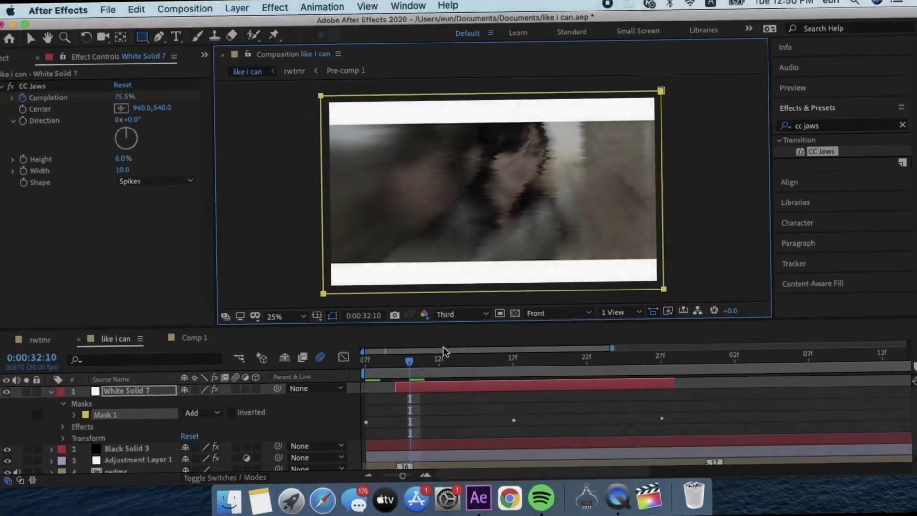
key(m)
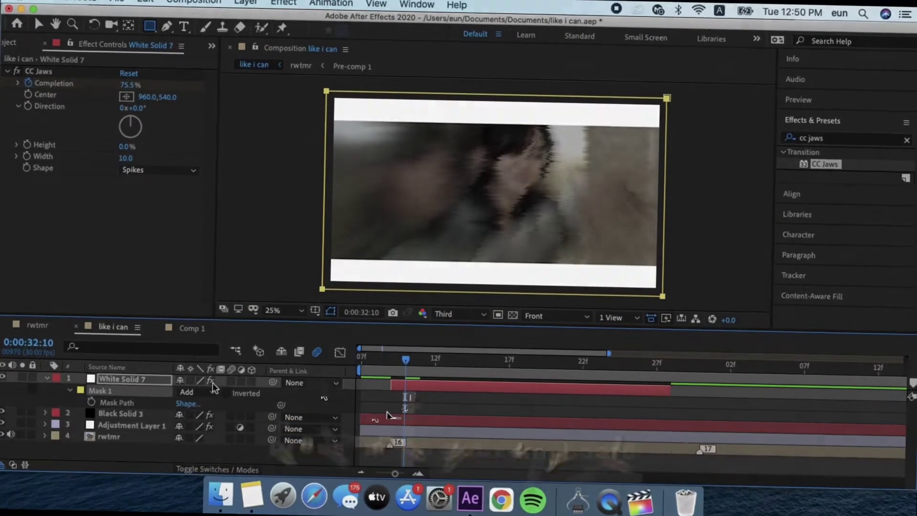
click(94, 407)
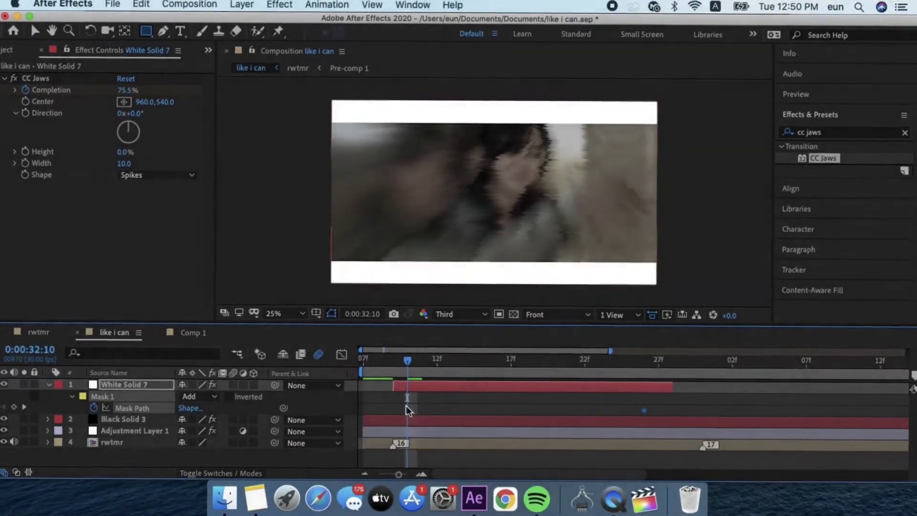
click(406, 405)
click(30, 36)
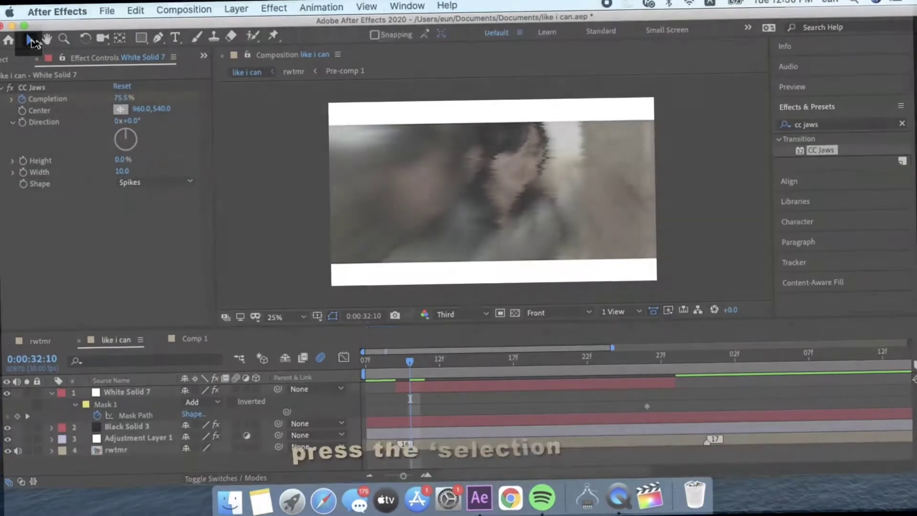
click(430, 391)
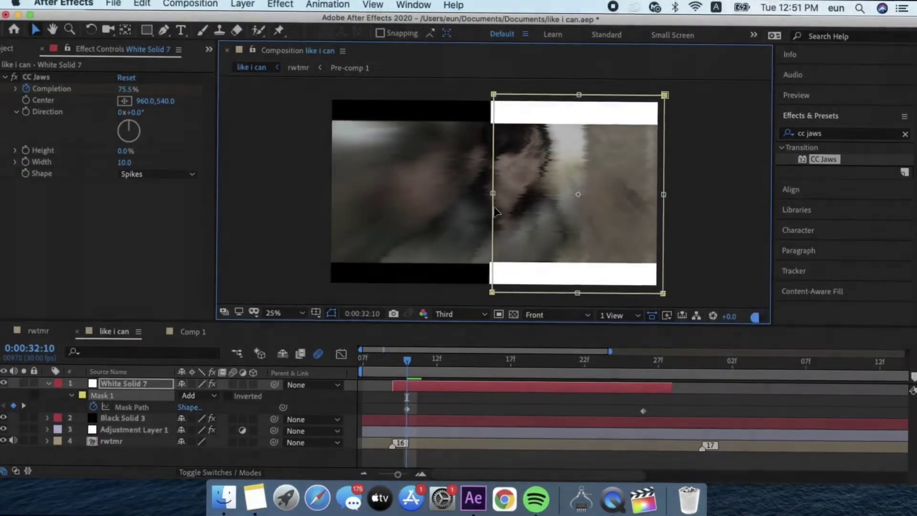
drag(570, 208, 495, 196)
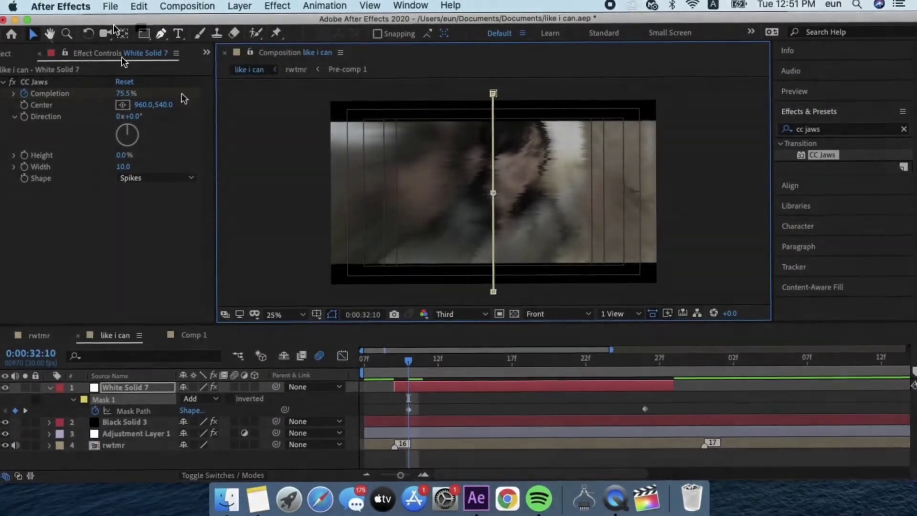
Step: Enable motion blur on White Solid 7 and lengthen the mask-path keyframes' easing influence in the speed graph
click(234, 386)
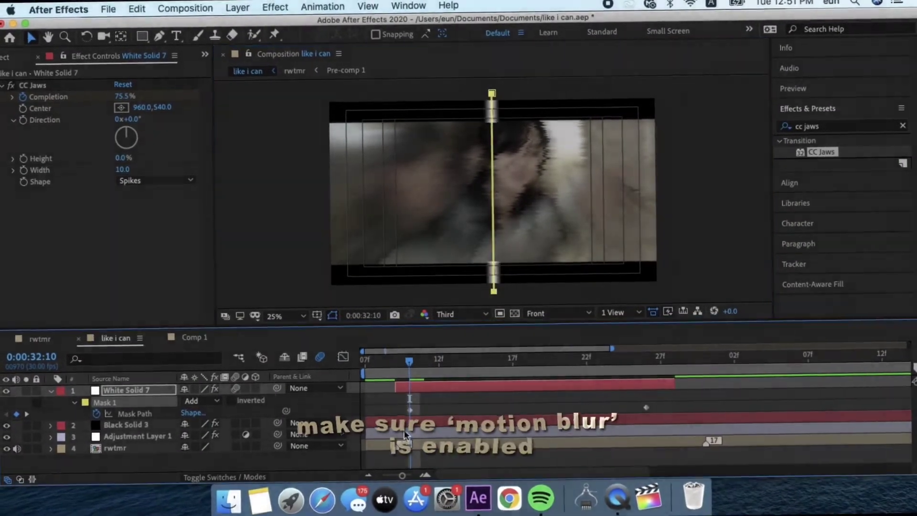
drag(628, 409, 660, 415)
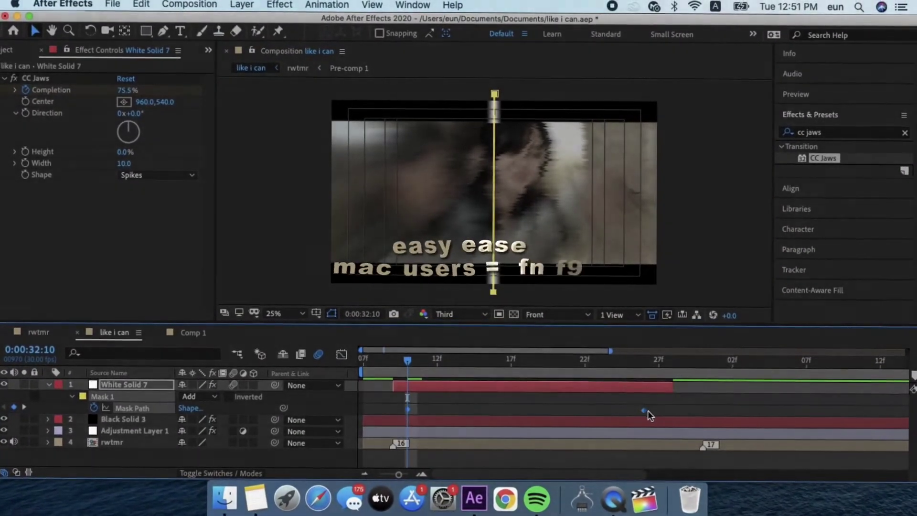
key(shift+F3)
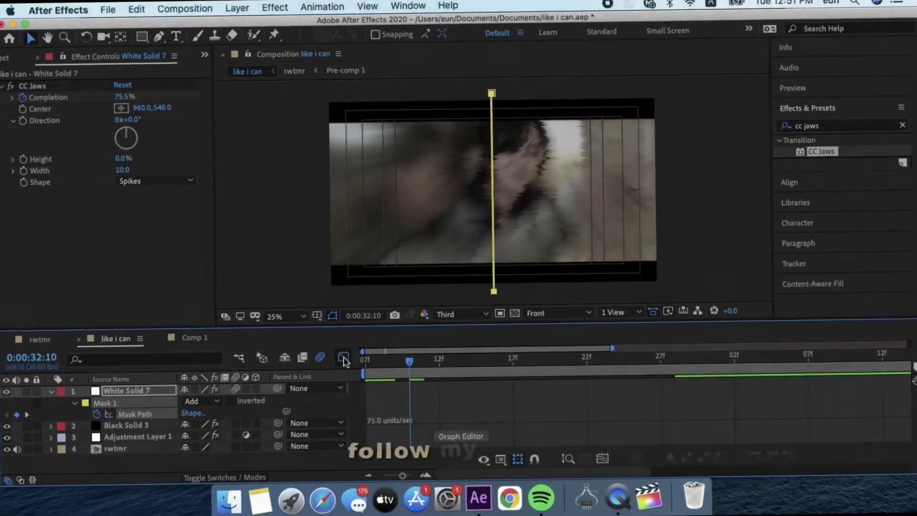
click(596, 467)
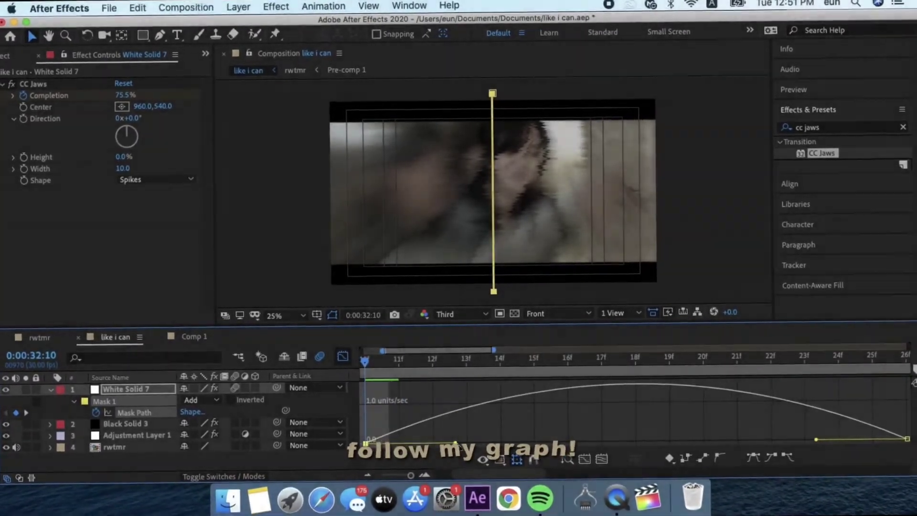
drag(543, 443, 367, 440)
drag(814, 446, 721, 447)
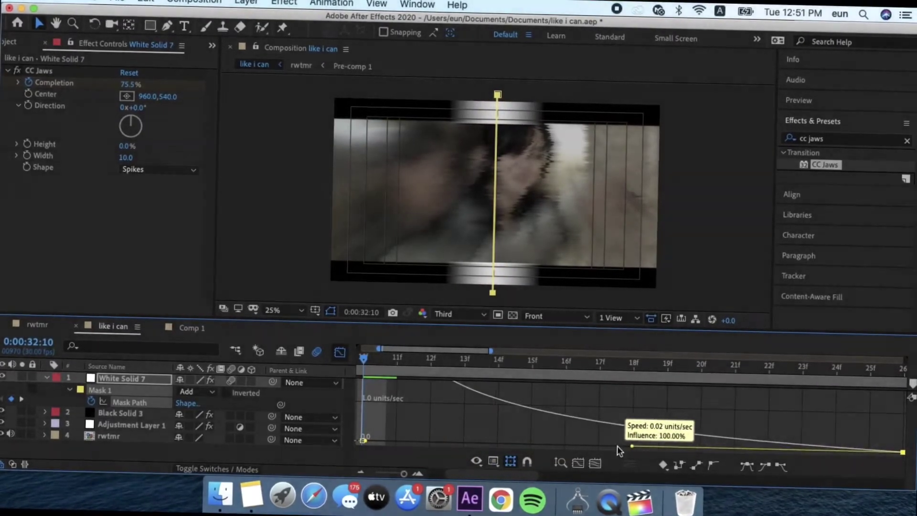
drag(617, 446, 617, 446)
key(shift+F3)
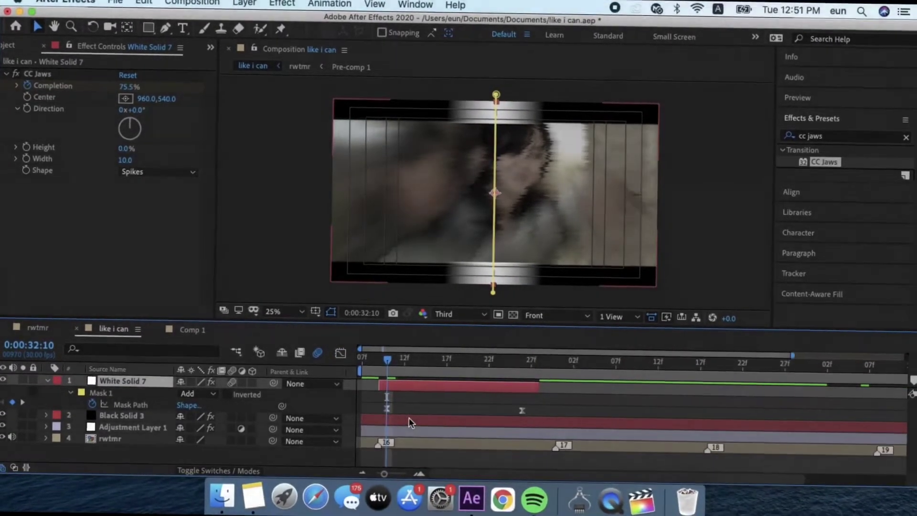
Step: Fade White Solid 7's opacity from 49% to 0% at 0:00:32:27 with Easy Ease keyframes
key(o)
click(187, 398)
text(49)
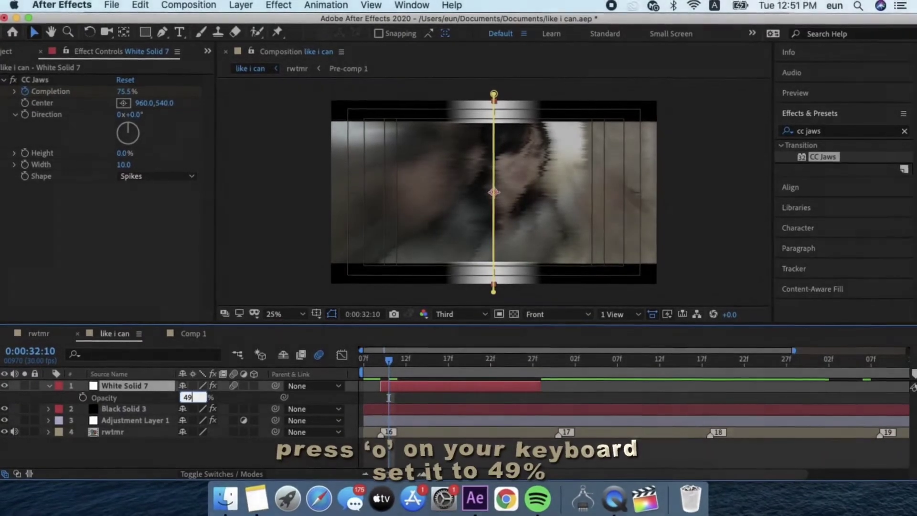
key(Return)
click(404, 361)
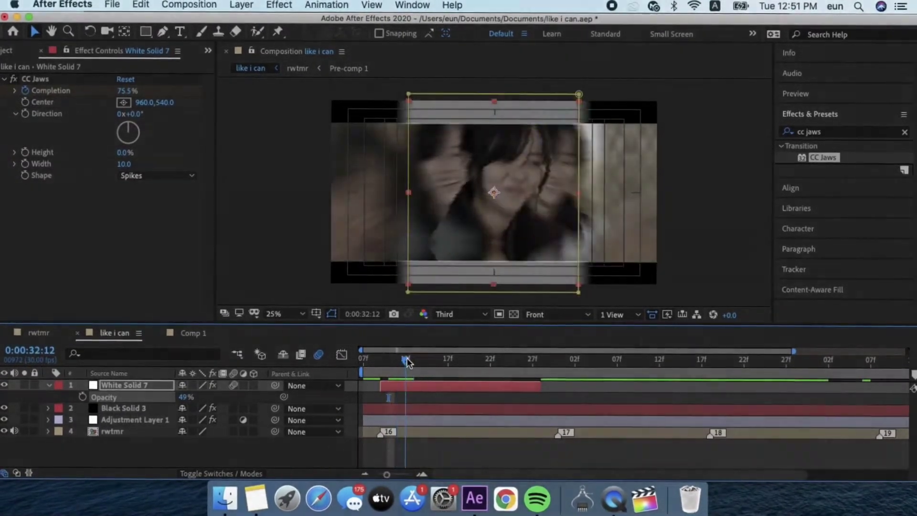
click(537, 366)
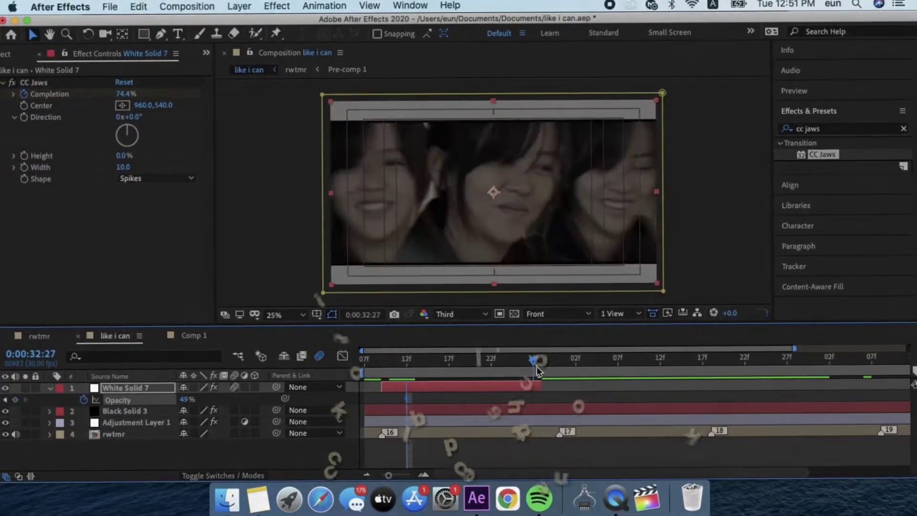
click(188, 398)
text(0)
key(Return)
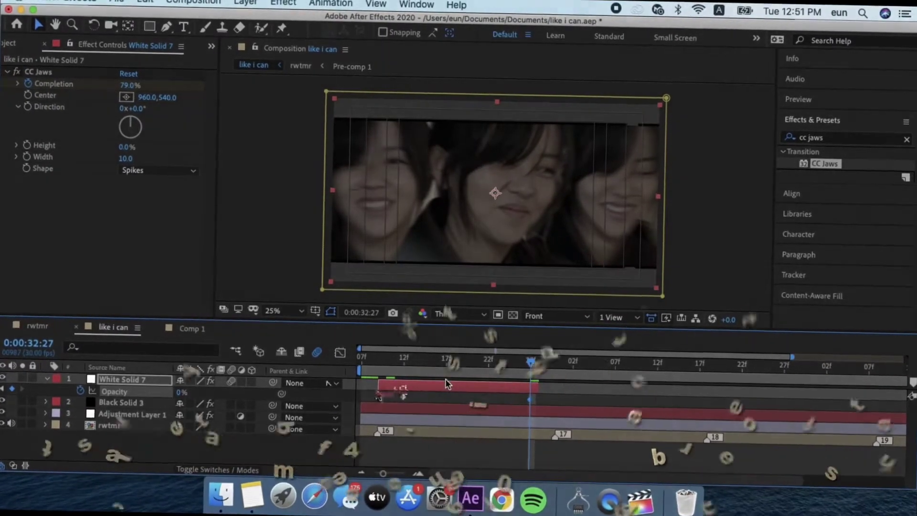
click(115, 391)
key(F9)
drag(386, 359, 380, 366)
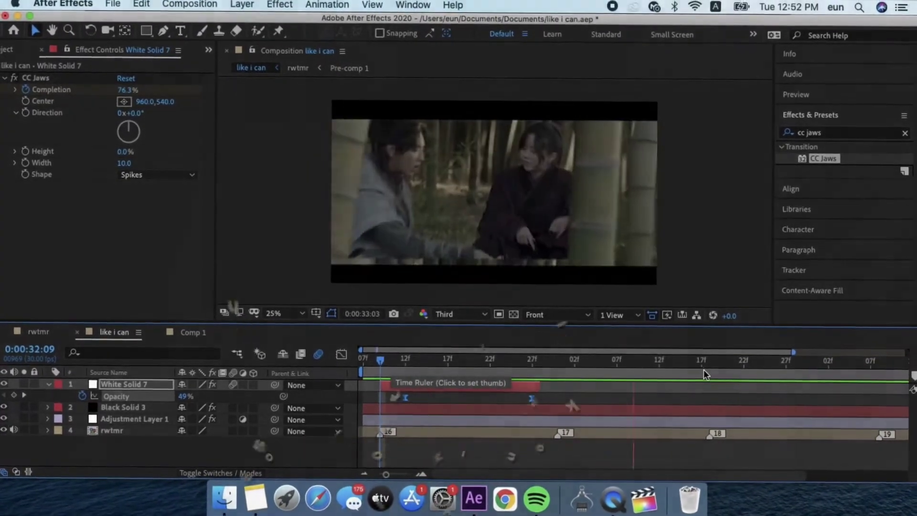
Step: Add a white solid starting at 0:00:33:18 and split it into two layers at 0:00:34:08
click(711, 368)
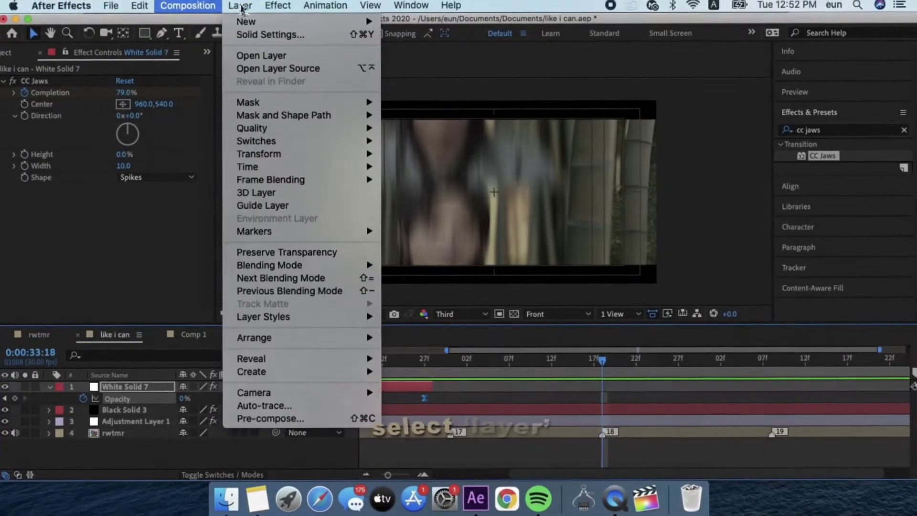
mouse_move(246, 21)
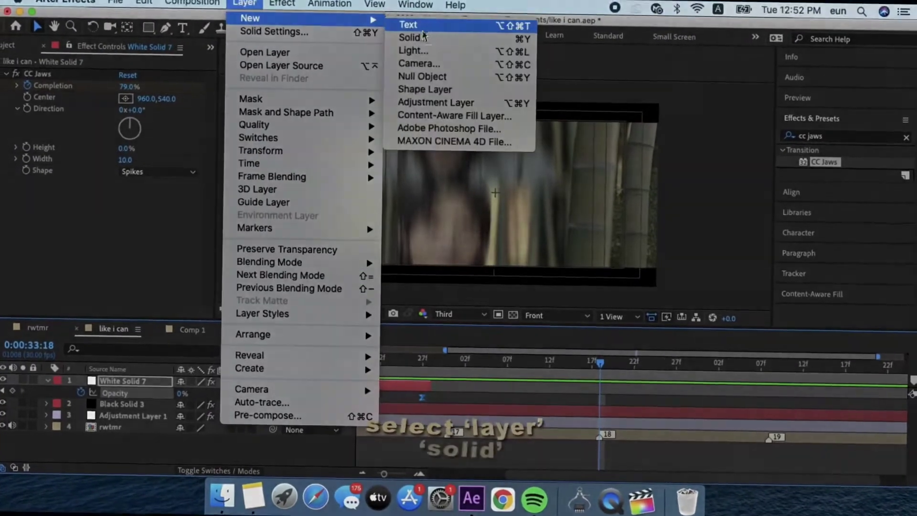
click(416, 37)
click(437, 377)
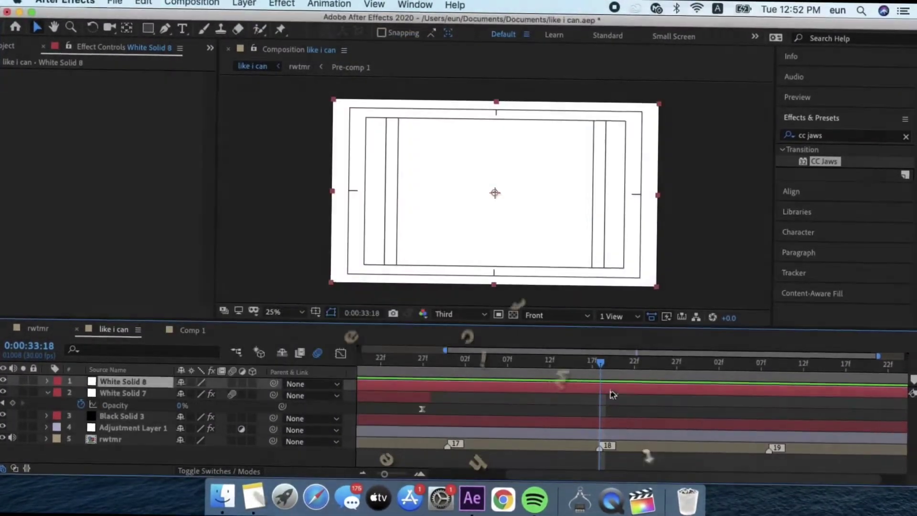
key(alt+bracketleft)
click(771, 366)
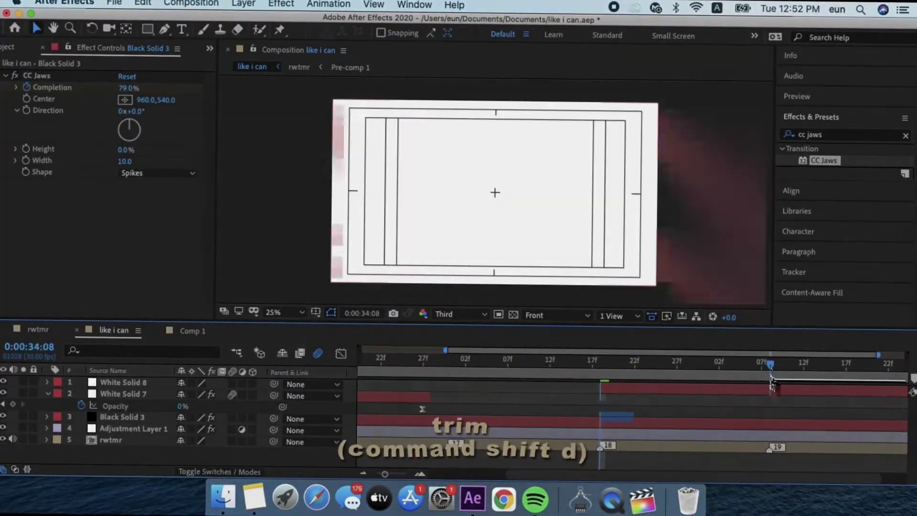
key(super+shift+d)
drag(650, 364, 599, 364)
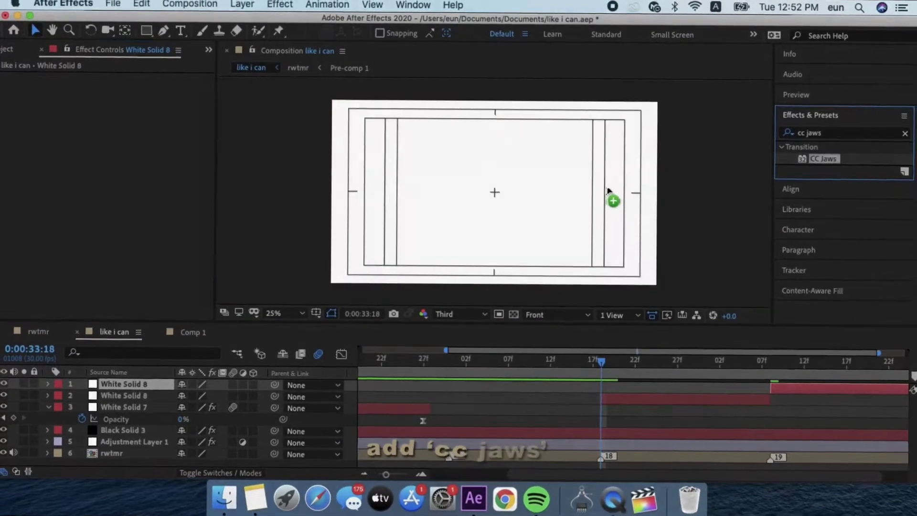
Step: Apply CC Jaws at 79% Completion to White Solid 8 and paste it onto the second White Solid 8
drag(833, 166, 610, 198)
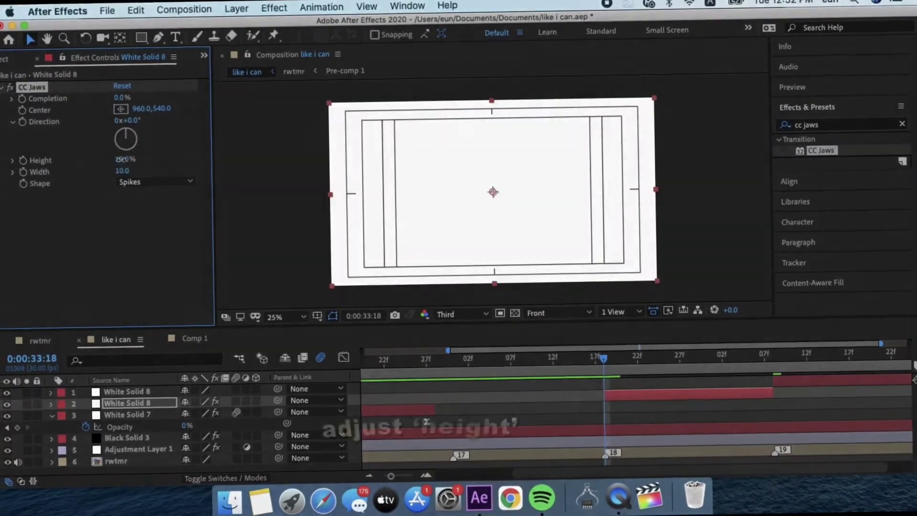
text(0)
click(123, 92)
text(79)
key(Return)
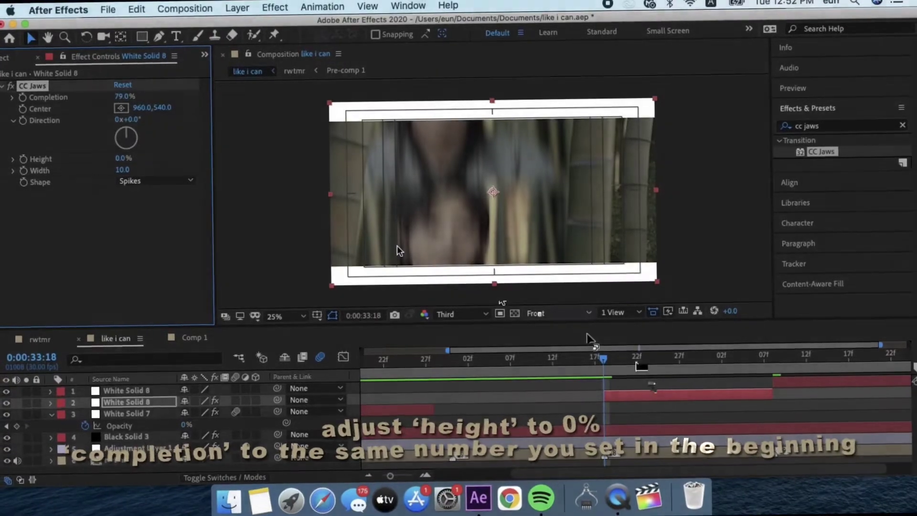
click(774, 367)
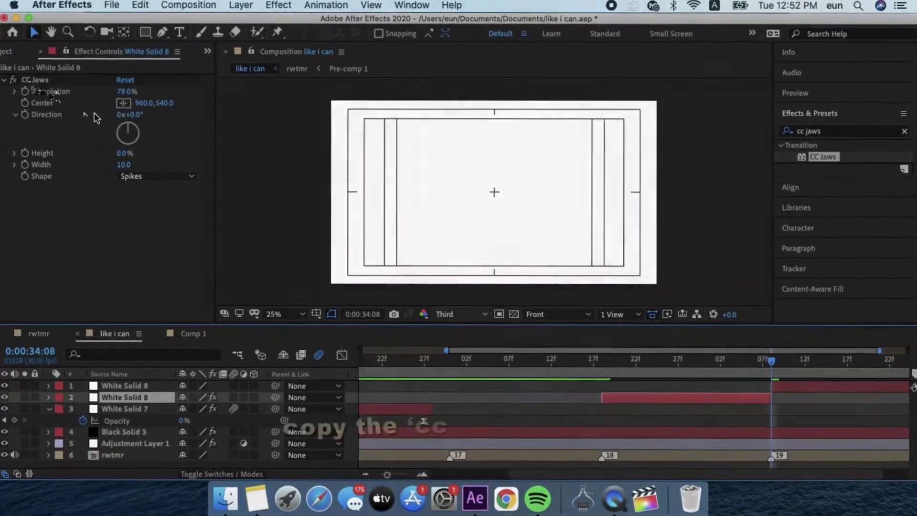
key(ctrl+v)
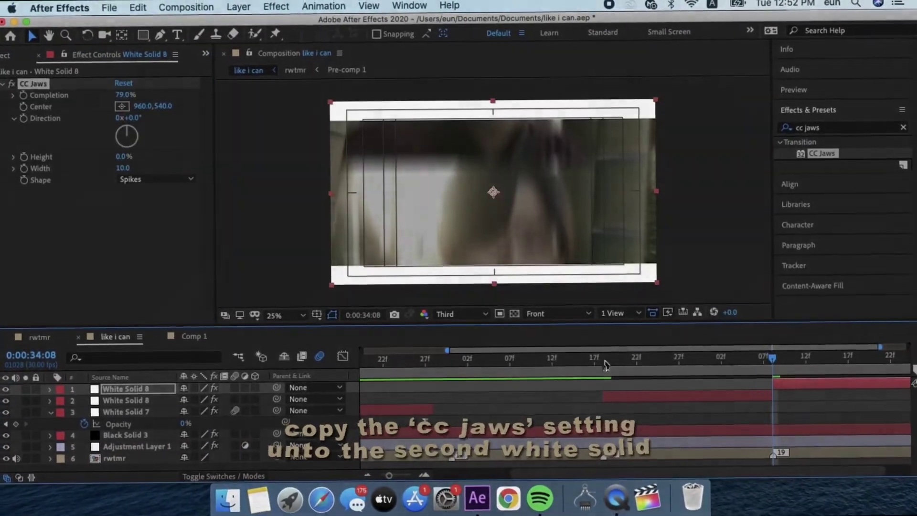
drag(771, 362, 601, 361)
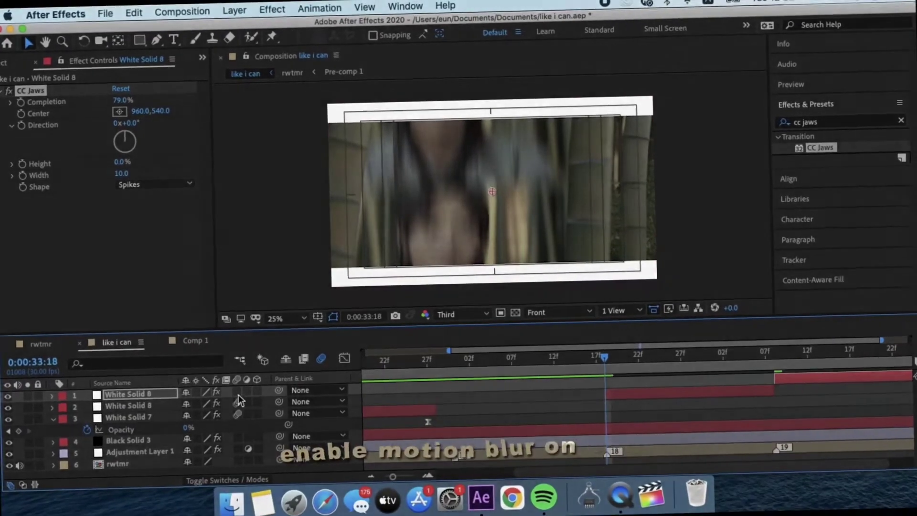
Step: Enable motion blur on both White Solid 8 layers and draw a full-frame rectangular mask on the second
click(233, 383)
click(233, 394)
click(146, 32)
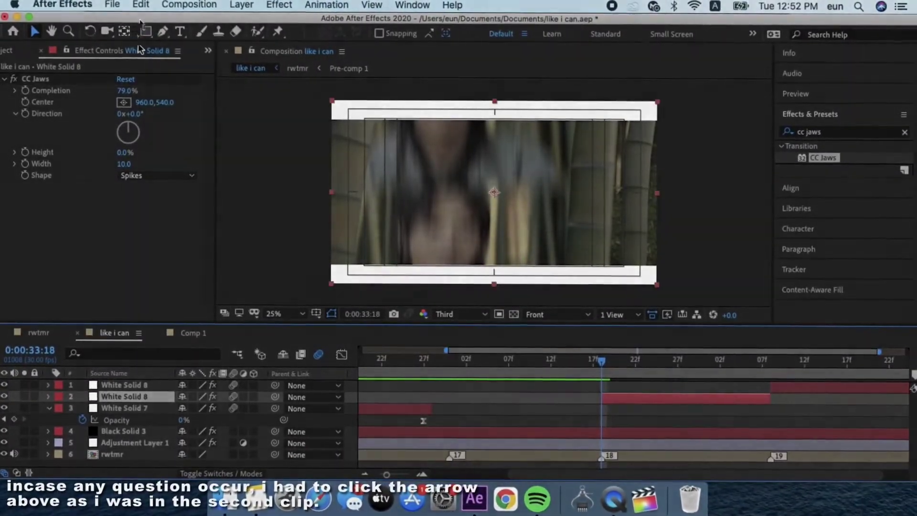
click(146, 32)
mouse_move(325, 97)
mouse_down()
mouse_move(519, 200)
mouse_move(661, 291)
mouse_up()
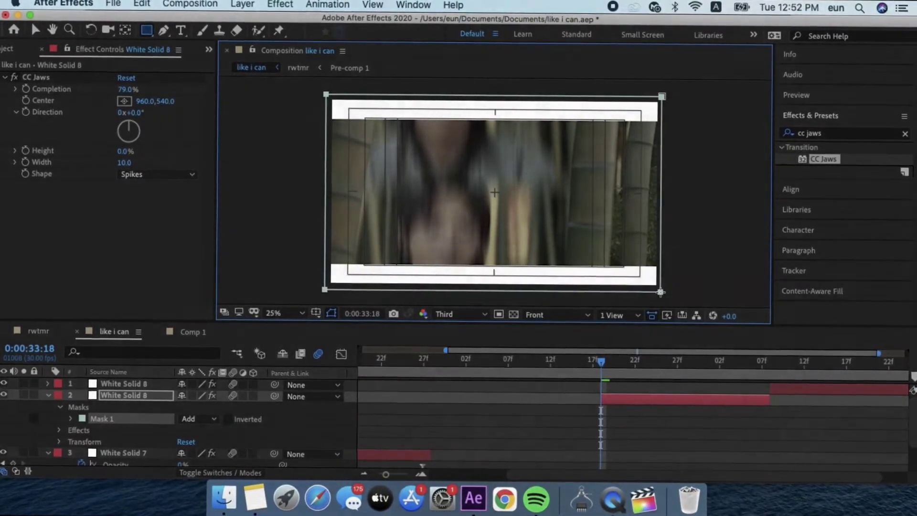
Step: Keyframe the second White Solid 8's Mask Path, adding a keyframe at 0:00:34:06
key(m)
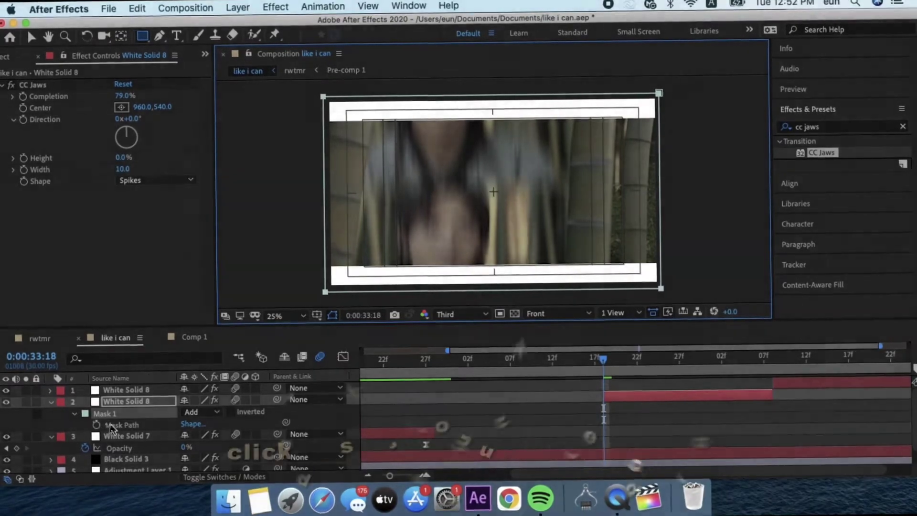
click(96, 425)
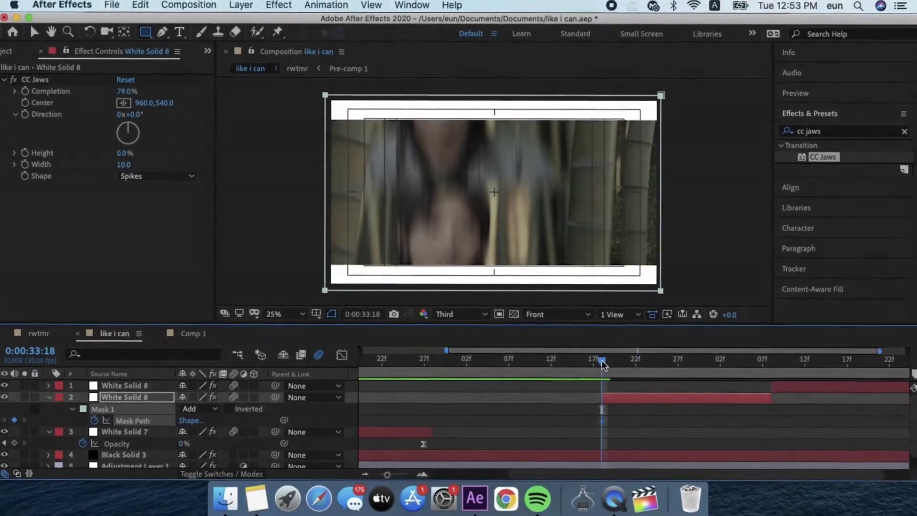
drag(600, 367, 678, 364)
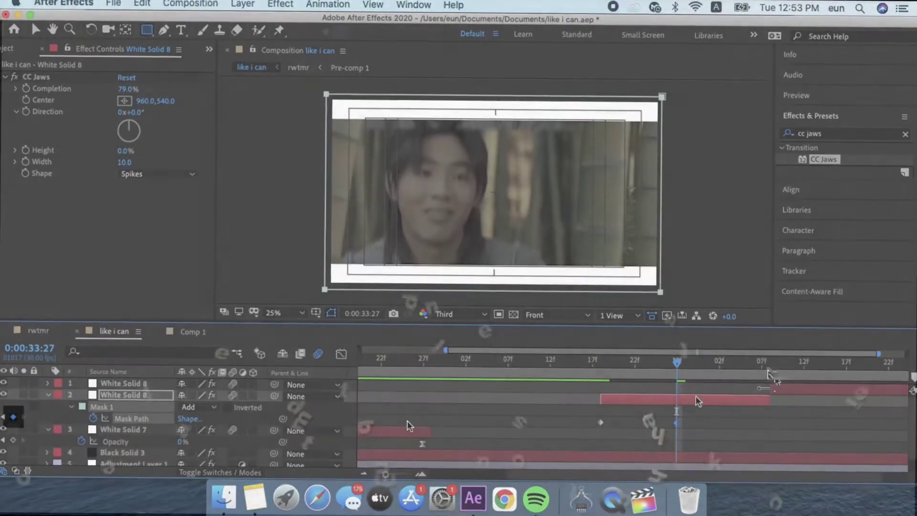
click(754, 366)
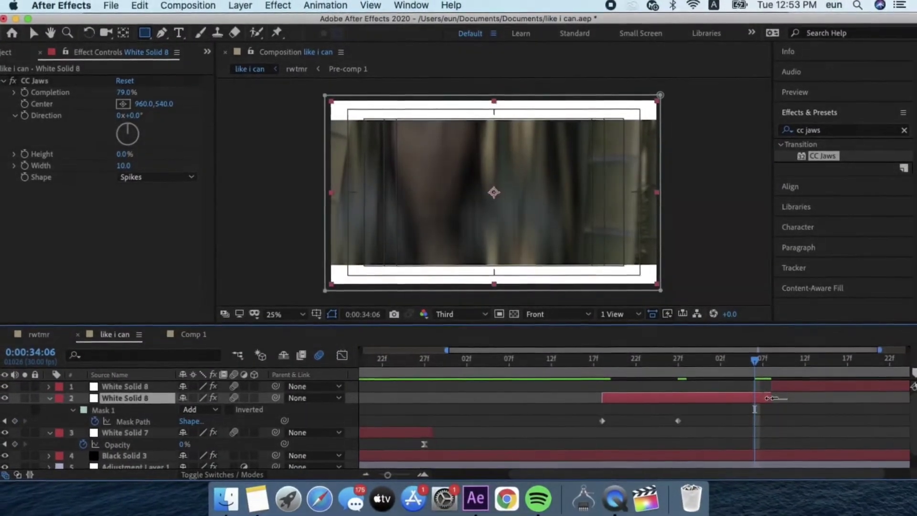
click(12, 414)
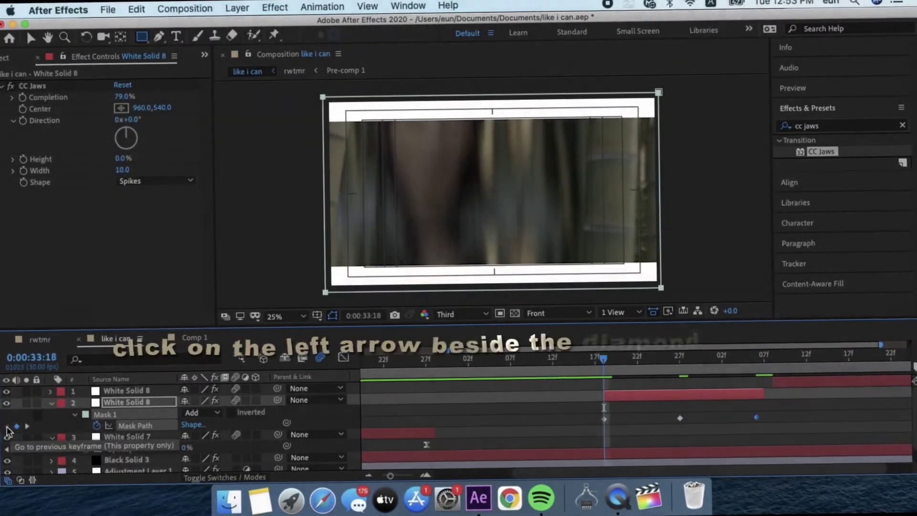
Step: Reshape the mask into a thin left-edge line, then a thin right-edge line at the last keyframe
key(v)
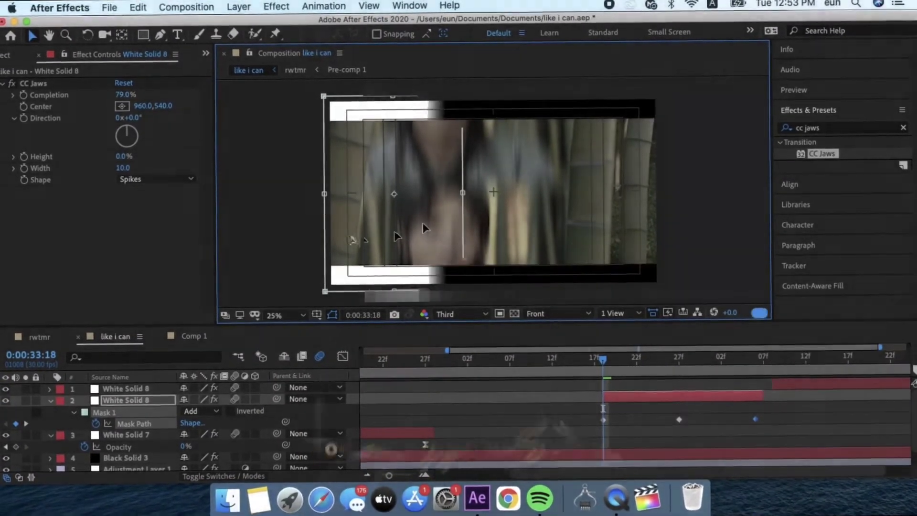
drag(499, 210, 333, 243)
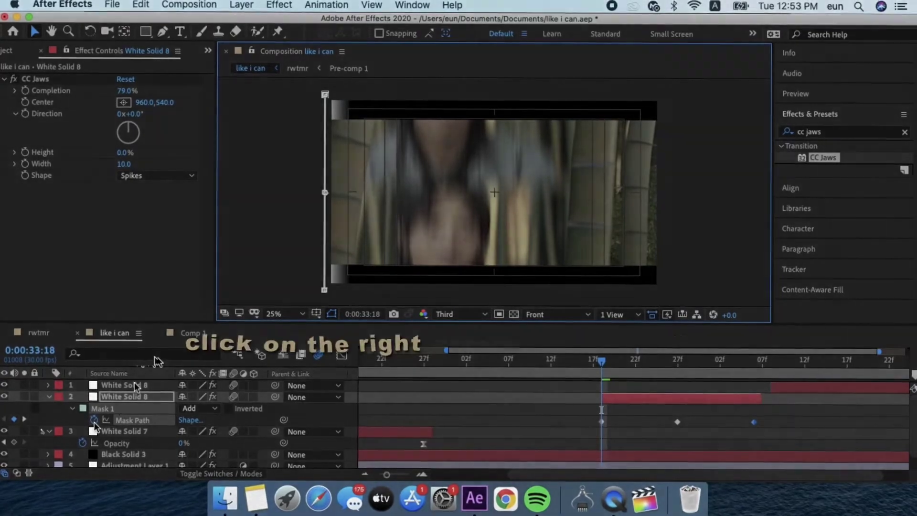
click(24, 419)
click(24, 420)
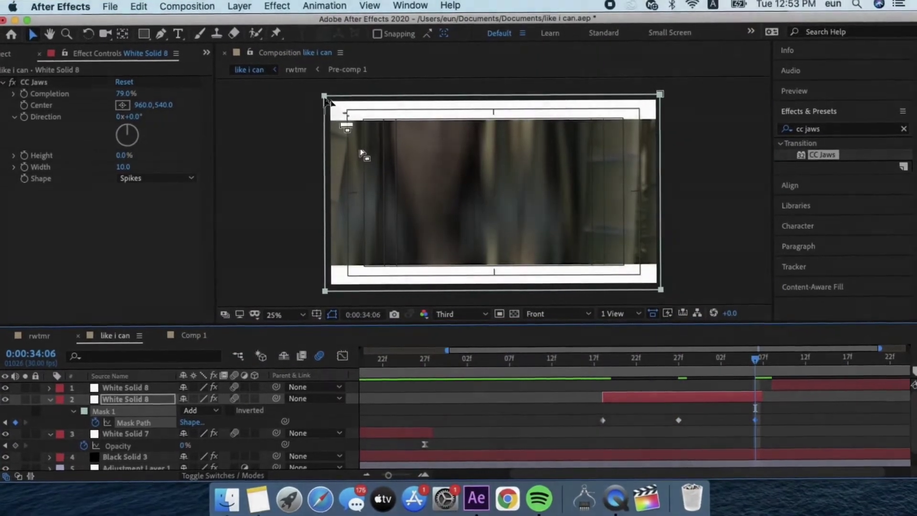
drag(577, 191, 664, 184)
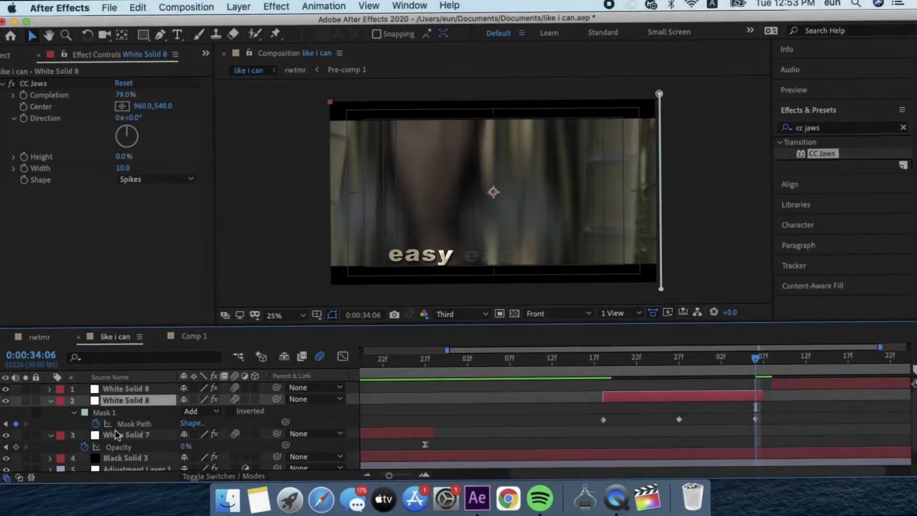
Step: Apply Easy Ease to all Mask Path keyframes and show the speed graph
click(117, 420)
key(F9)
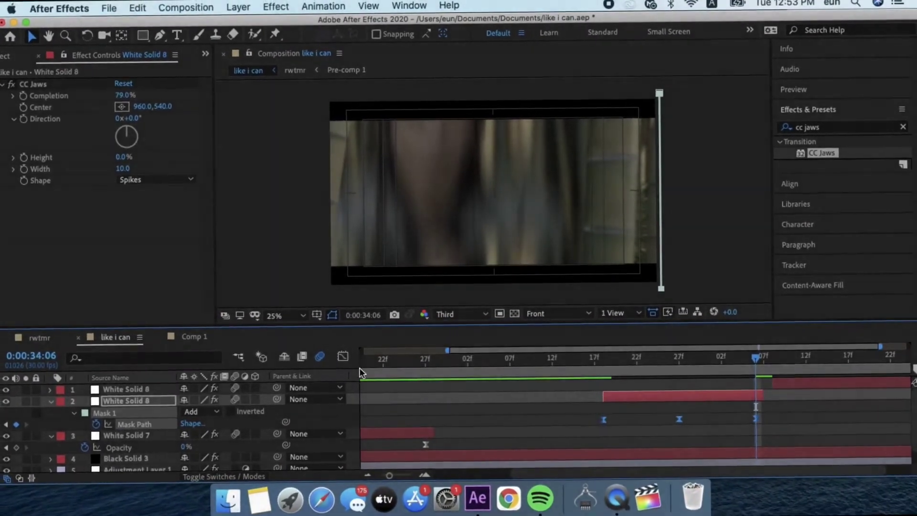
click(342, 354)
Step: Fit the speed graph and lengthen the easing influence handles on all three Mask Path keyframes
click(568, 461)
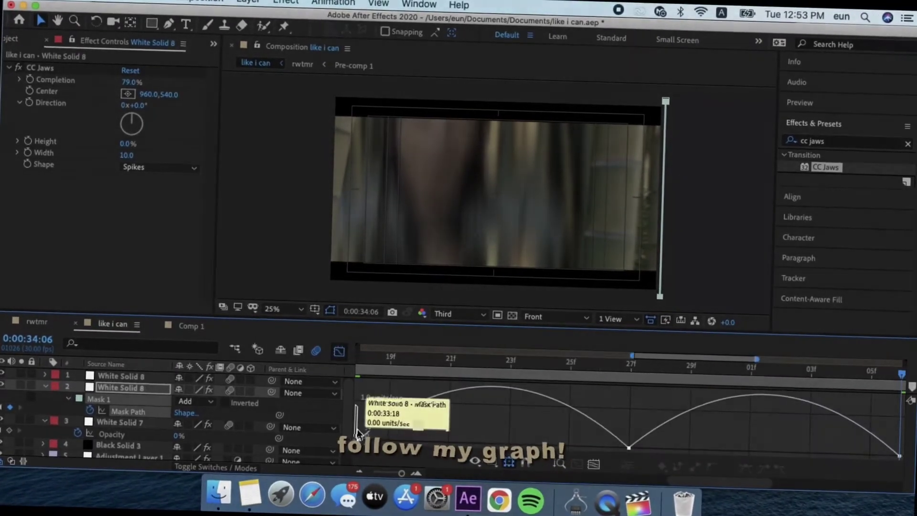
drag(588, 442, 367, 442)
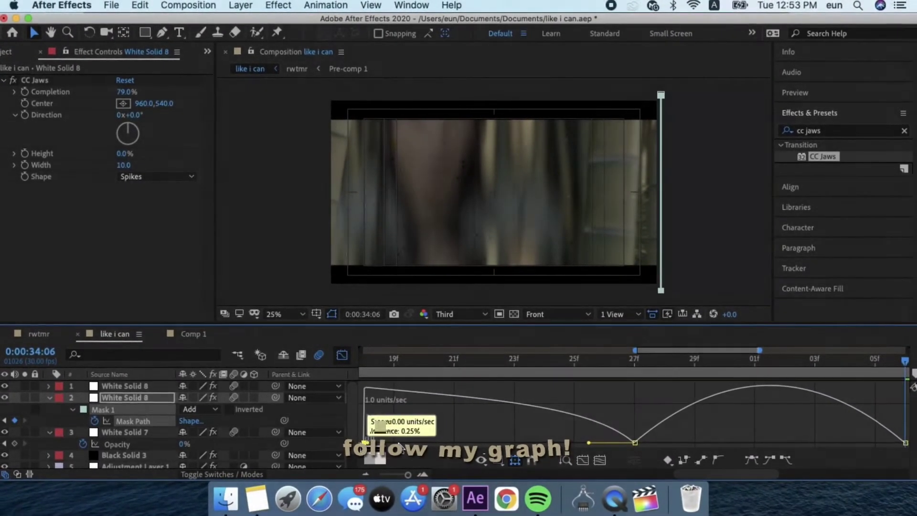
drag(583, 443, 500, 442)
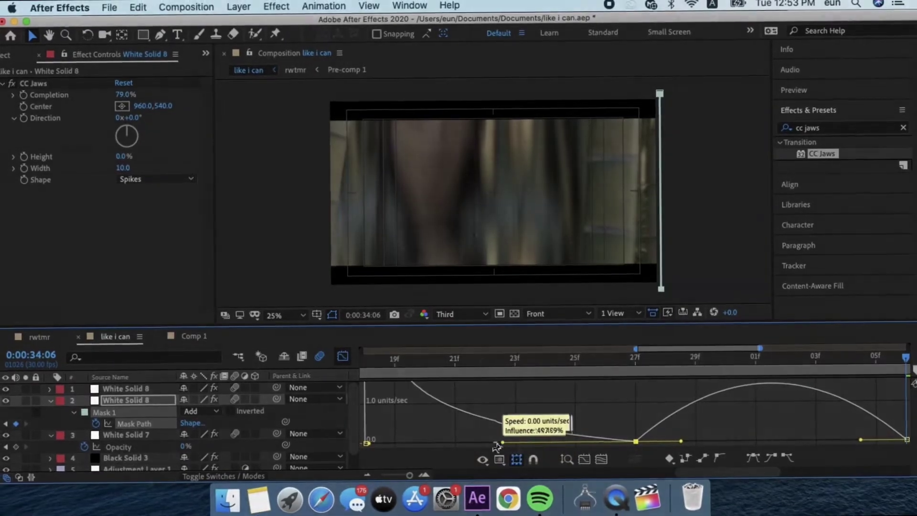
drag(679, 443, 654, 443)
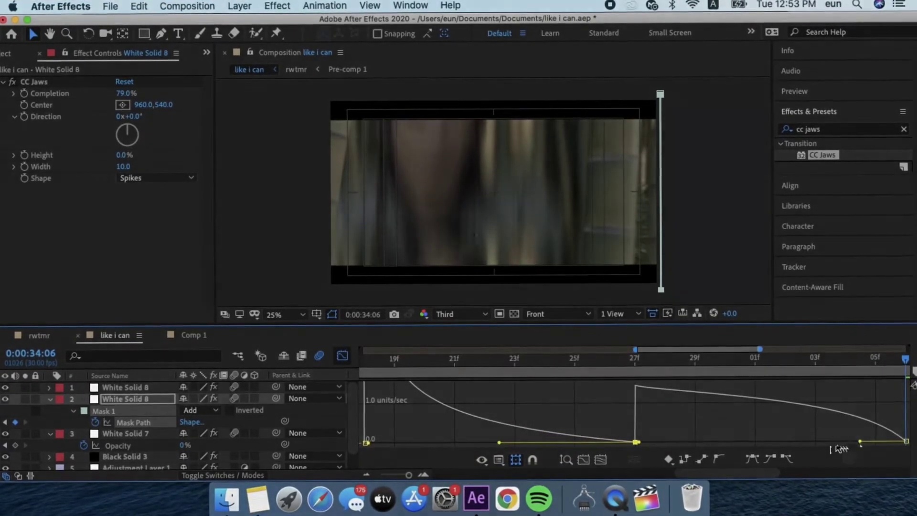
drag(772, 443, 769, 443)
Step: Back in the layer view at 0:00:33:18, set White Solid 8's opacity to 49%
key(shift+F3)
key(j)
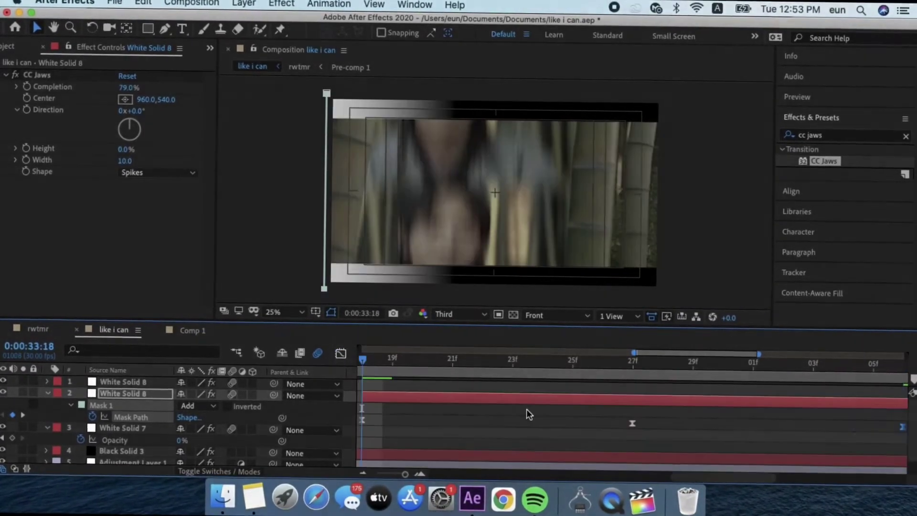
scroll(528, 408, down, 3)
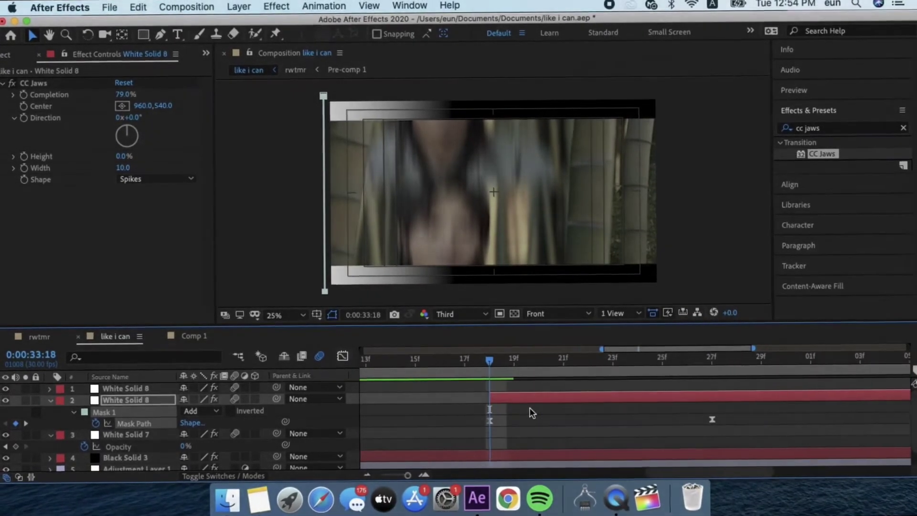
key(t)
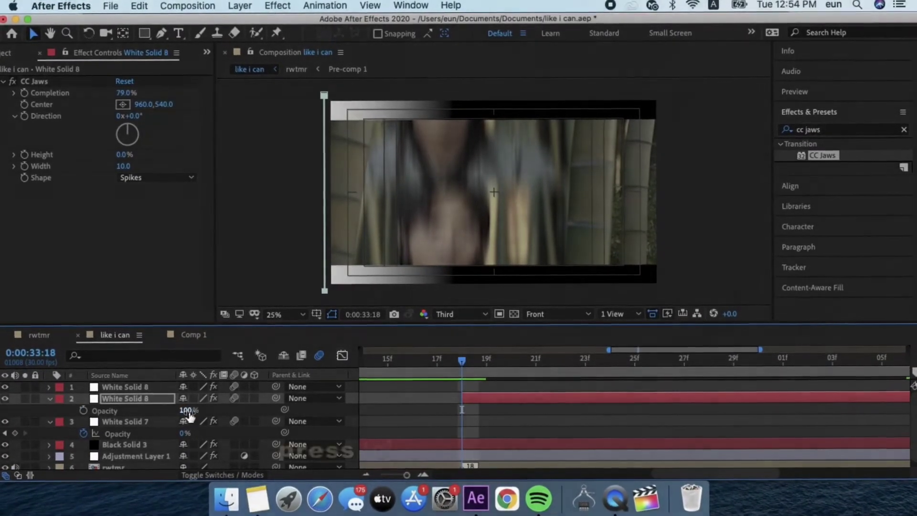
click(184, 410)
text(49)
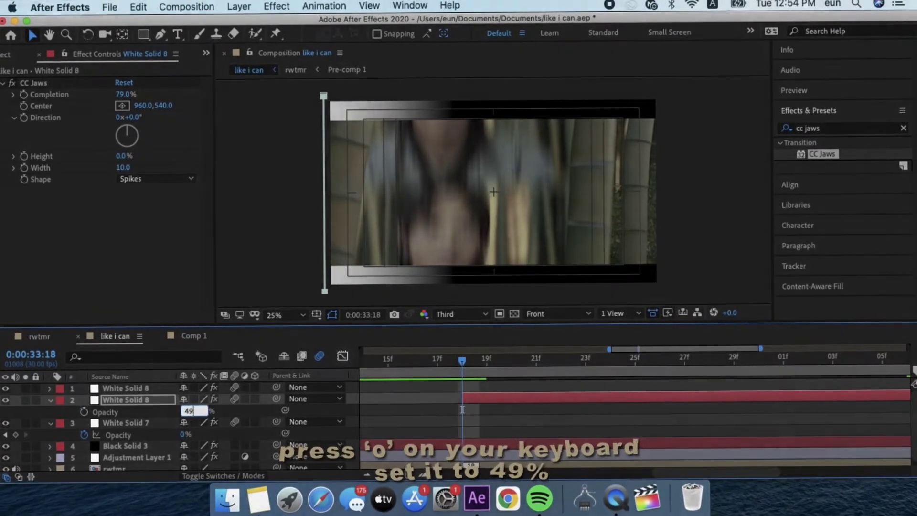
key(Return)
Step: Keyframe opacity at 0:00:33:20, set 0% at 0:00:34:06, and Easy Ease both keyframes
scroll(525, 396, down, 3)
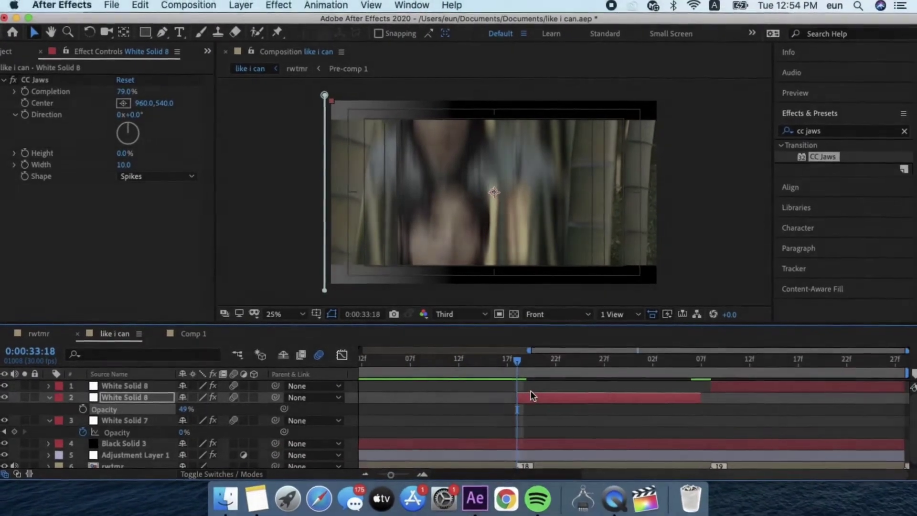
click(543, 361)
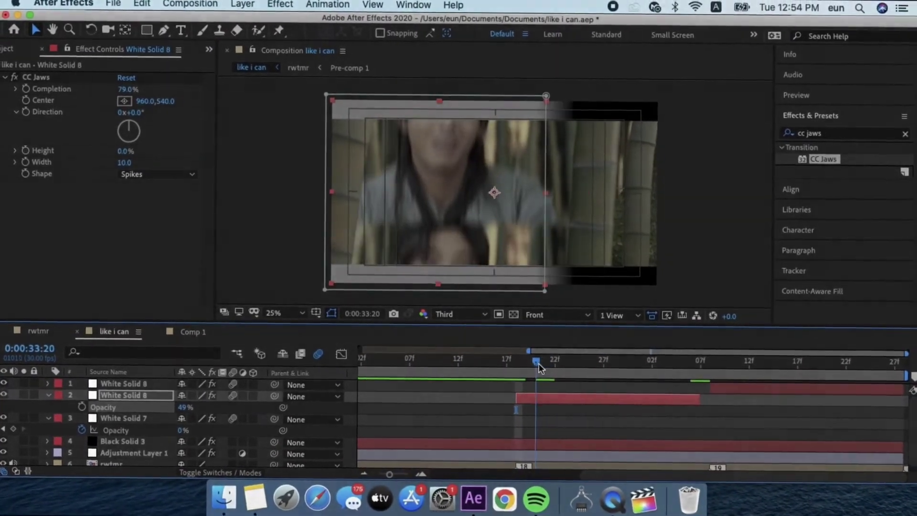
click(82, 406)
click(687, 363)
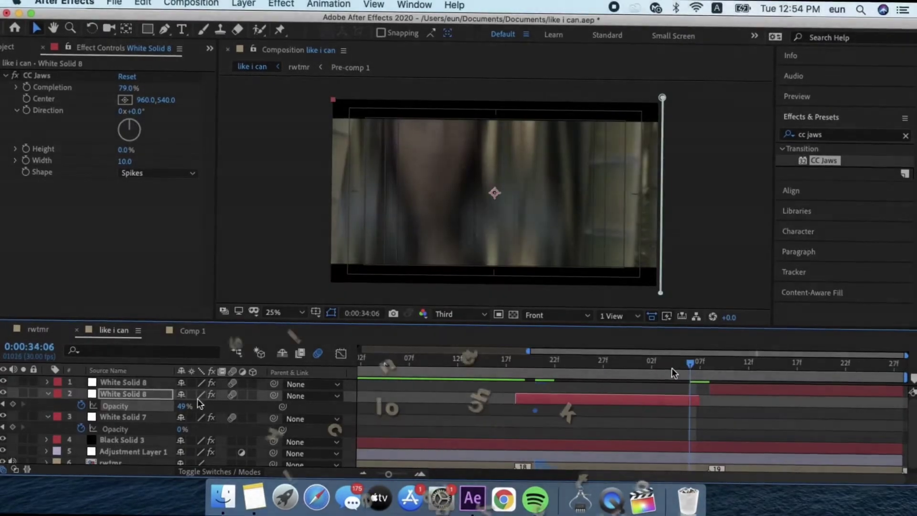
drag(198, 401, 72, 416)
click(114, 407)
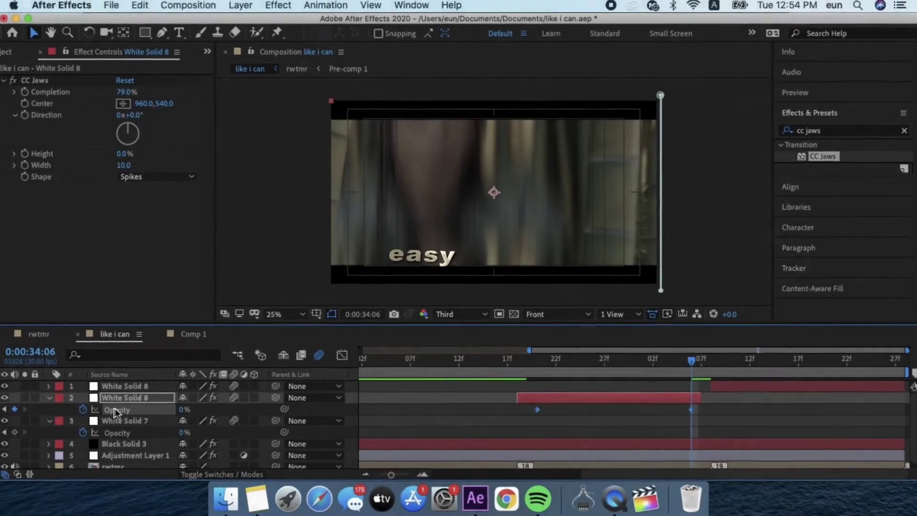
key(F9)
Step: Paste layer 2's Mask Path keyframes onto the top White Solid 8 at 0:00:34:08, swapping first and last
key(m)
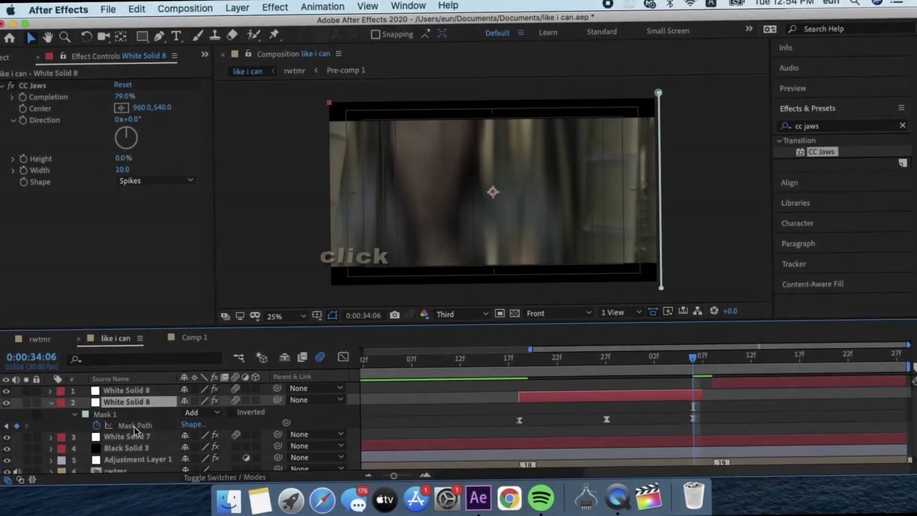
click(131, 420)
click(711, 359)
click(720, 388)
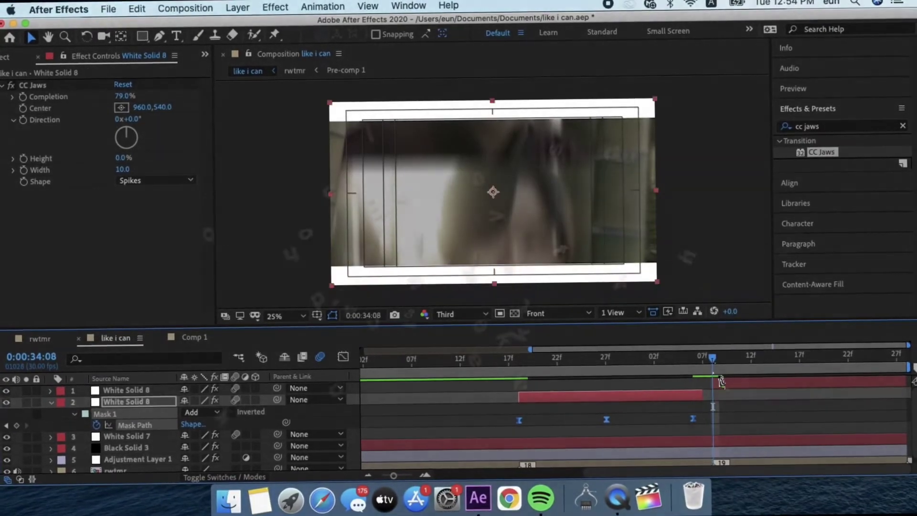
key(super+v)
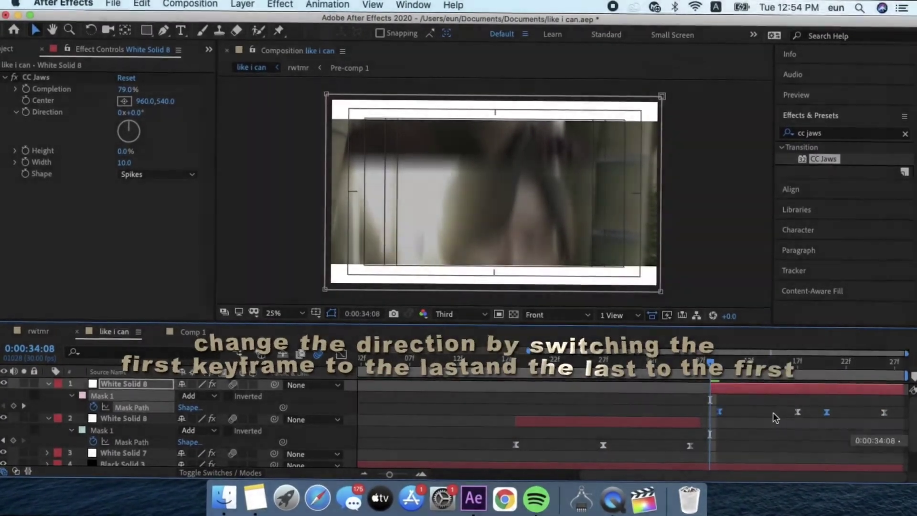
drag(718, 407, 892, 417)
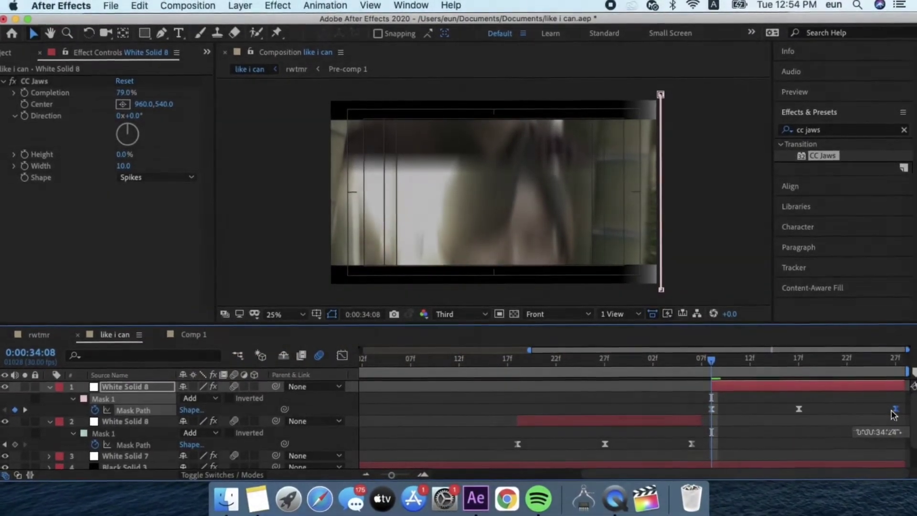
Step: Keyframe the top layer's opacity at 49% at 0:00:34:10 and 0% at 0:00:34:27
key(t)
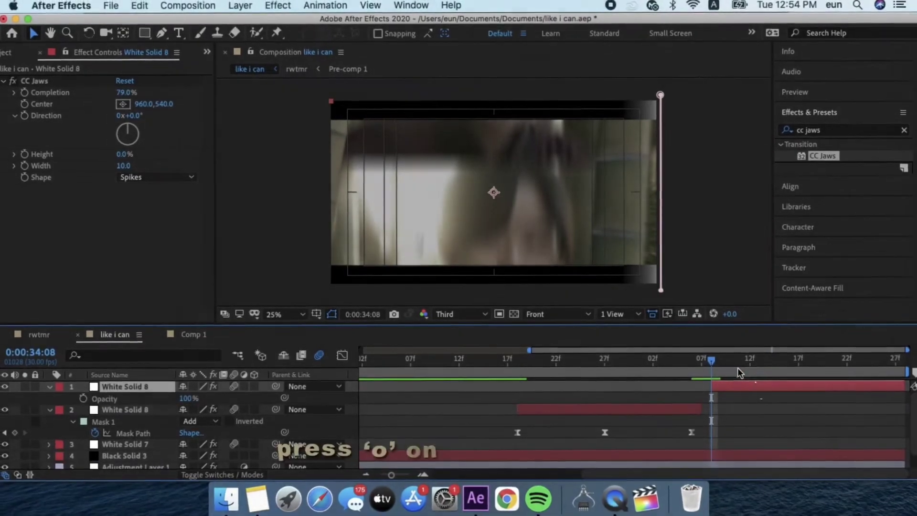
click(739, 369)
drag(742, 370, 731, 370)
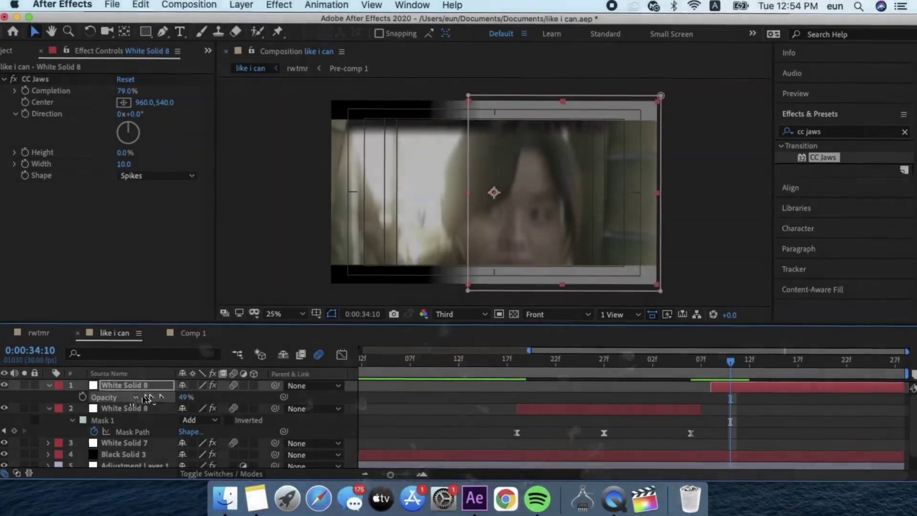
click(891, 363)
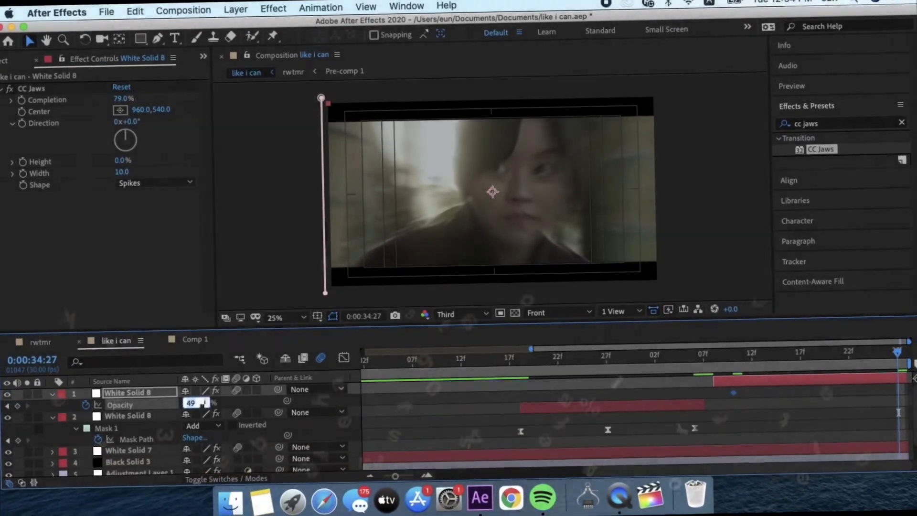
key(Return)
scroll(564, 405, down, 3)
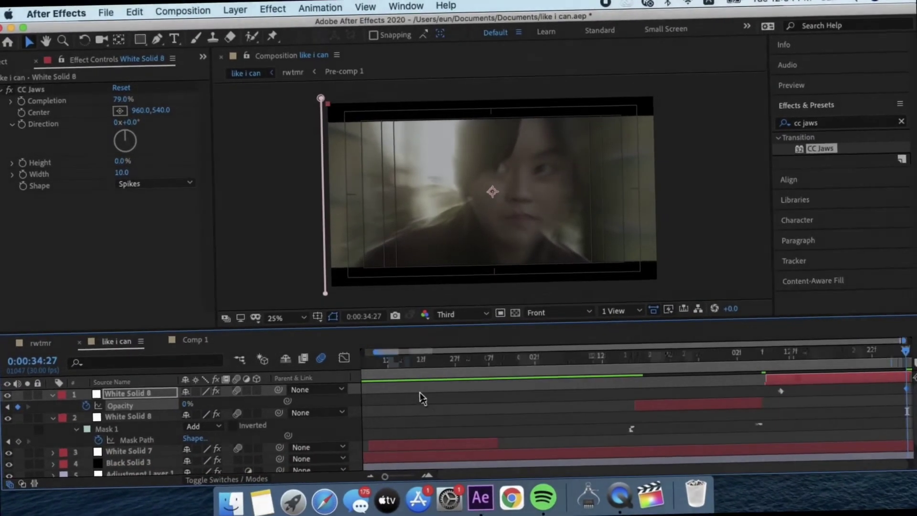
Step: Collapse all expanded layer properties in the timeline with U
key(u)
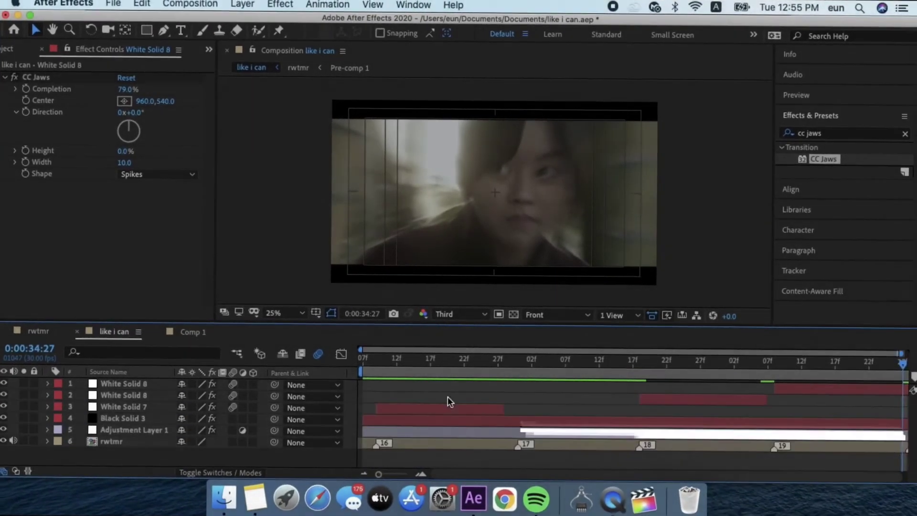